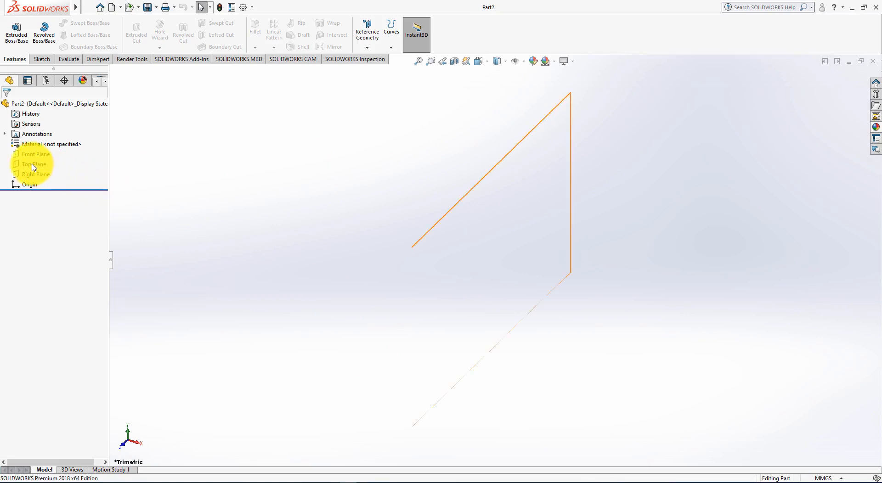
- Start a new sketch on the Top Plane
{"action": "left_click", "coordinate": [33, 166]}
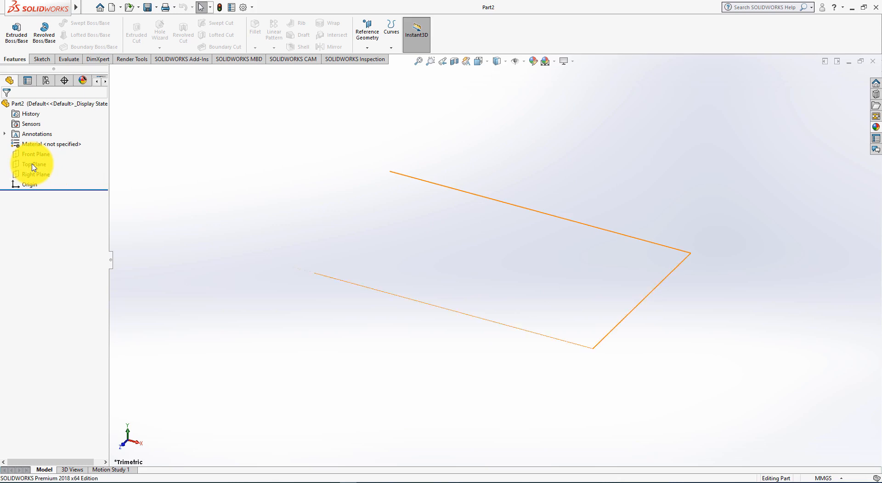
{"action": "left_click", "coordinate": [33, 165]}
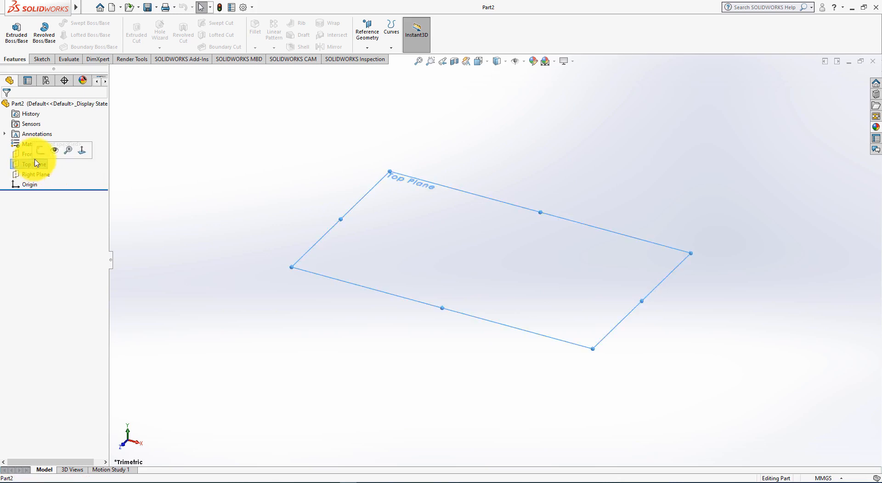
{"action": "left_click", "coordinate": [41, 152]}
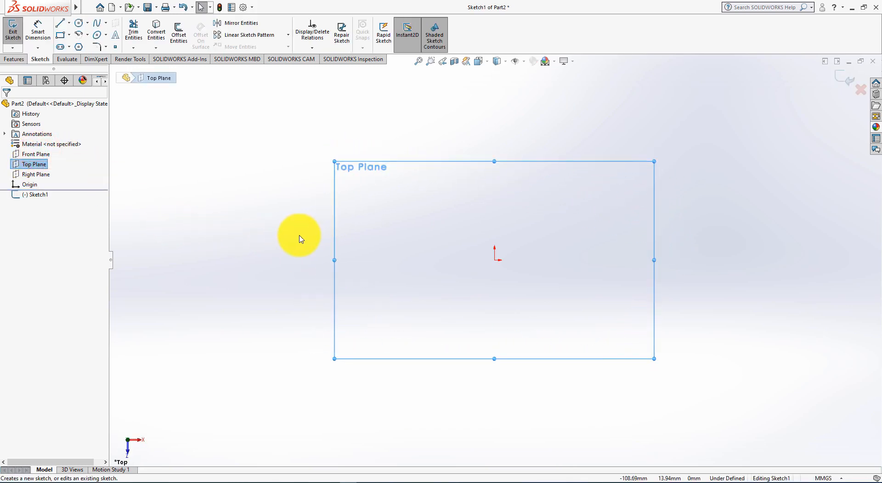
- Consult the reference drawing and sketch a corner rectangle starting at the origin, about 43 mm wide and 63 mm high
{"action": "left_click", "coordinate": [339, 482]}
{"action": "left_click", "coordinate": [331, 482]}
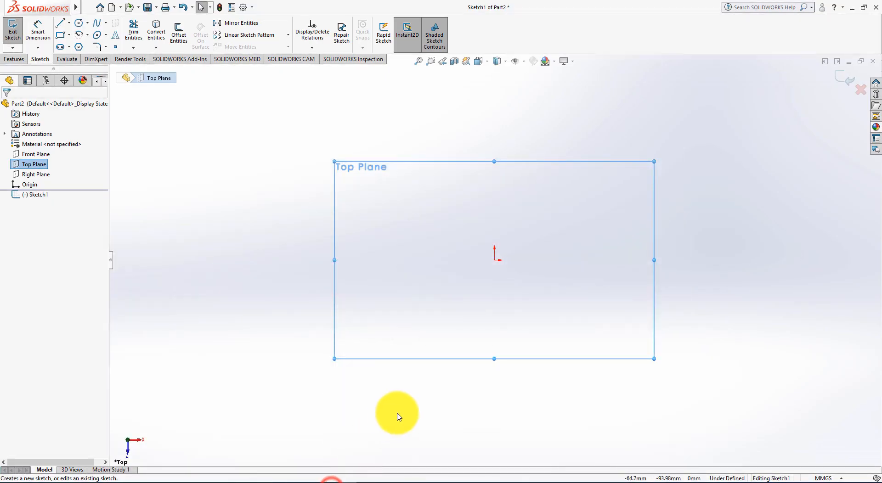
{"action": "key", "text": "alt+Tab"}
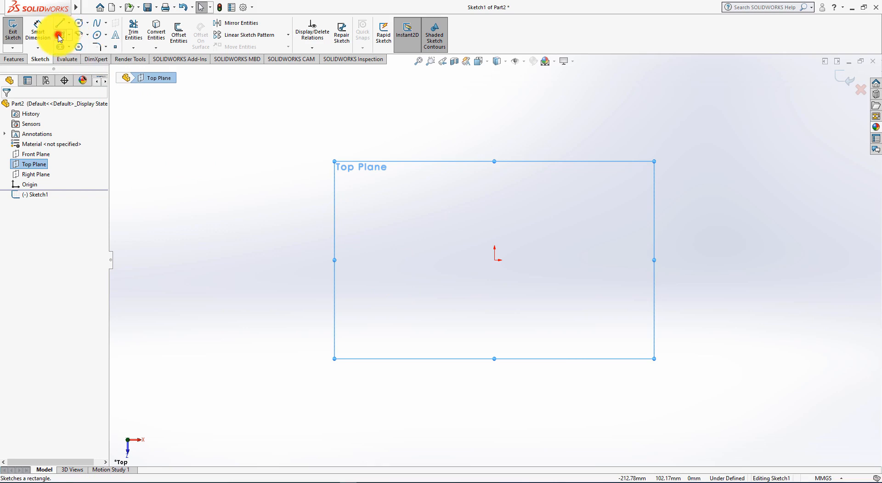
{"action": "left_click", "coordinate": [60, 38]}
{"action": "left_click", "coordinate": [494, 260]}
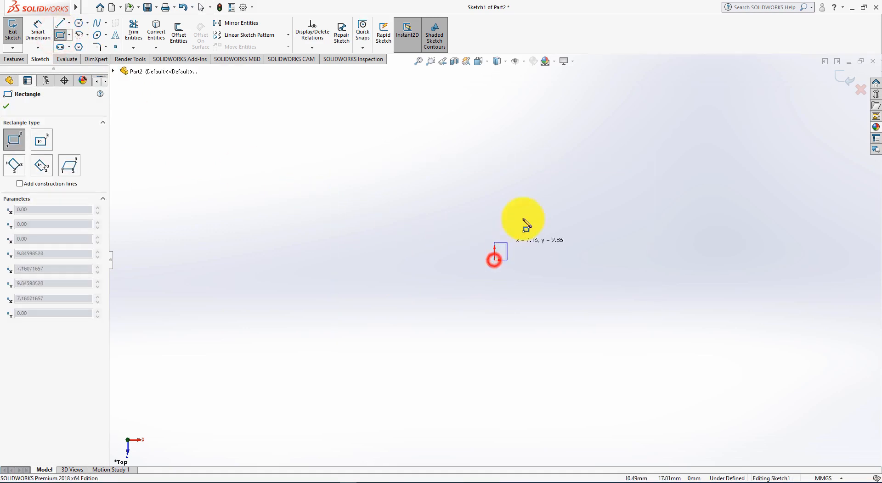
{"action": "left_click", "coordinate": [572, 147]}
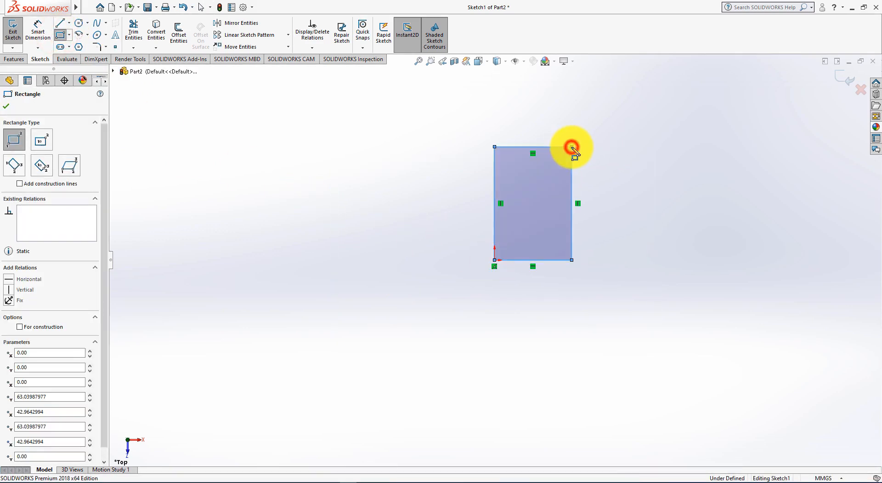
- Dimension the rectangle's vertical side to 120 mm and its horizontal side to 100 mm
{"action": "left_click", "coordinate": [37, 31]}
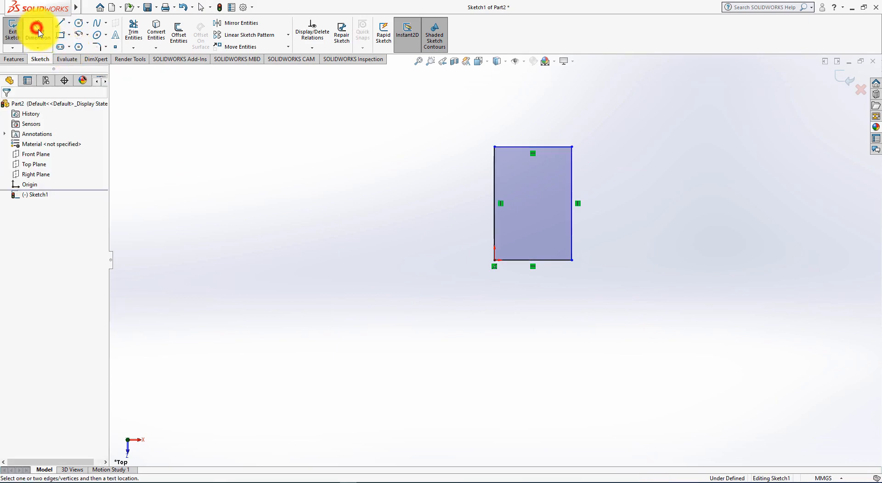
{"action": "left_click", "coordinate": [494, 228]}
{"action": "left_click", "coordinate": [460, 209]}
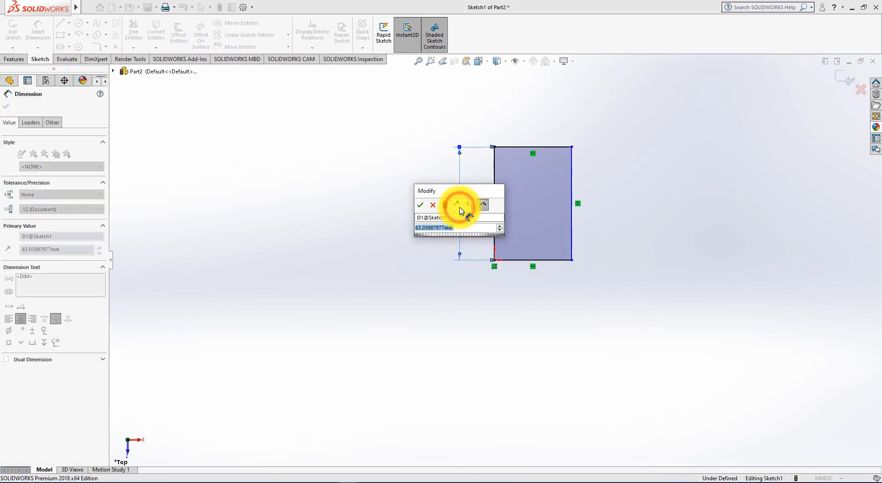
{"action": "type", "text": "120"}
{"action": "key", "text": "Return"}
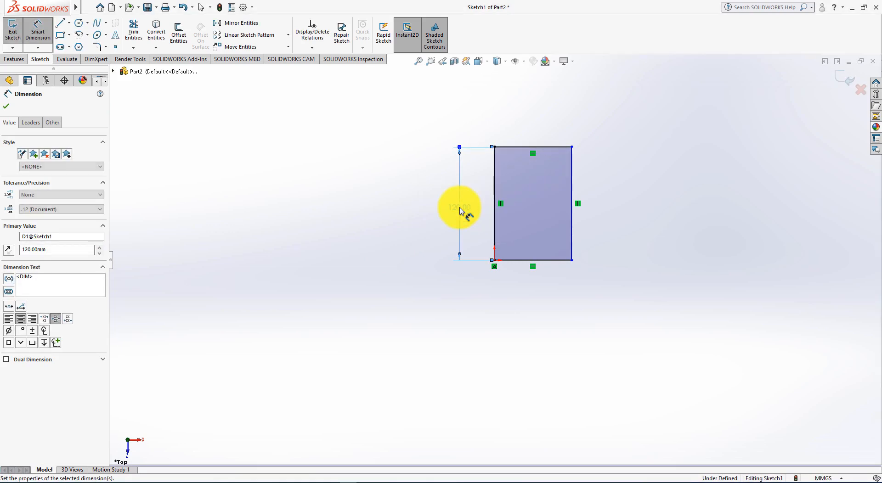
{"action": "left_click", "coordinate": [520, 261]}
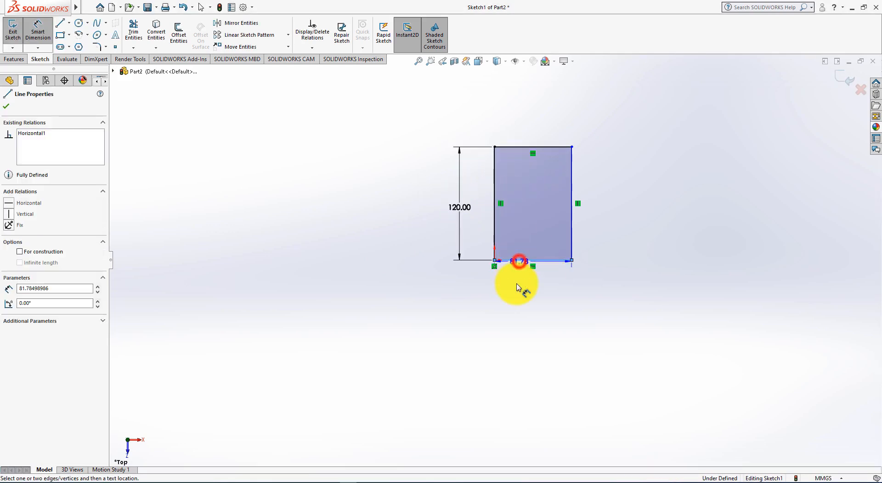
{"action": "left_click", "coordinate": [526, 286]}
{"action": "type", "text": "100"}
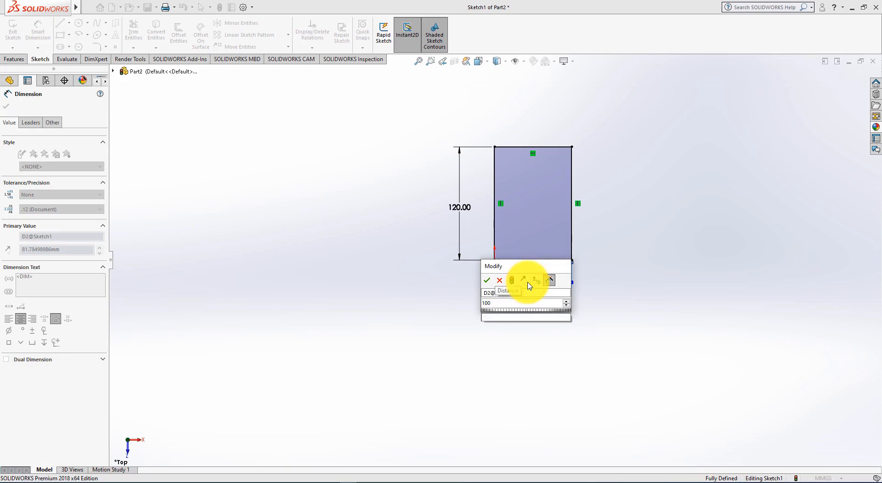
{"action": "key", "text": "Return"}
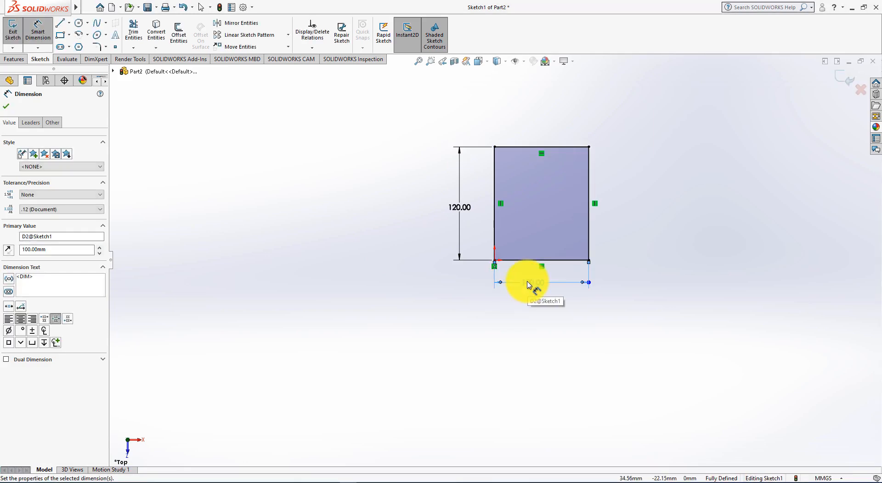
- Sketch a vertical straight slot inside the rectangle near its right side, about 70 mm between centres and 18 mm wide
{"action": "key", "text": "alt+Tab"}
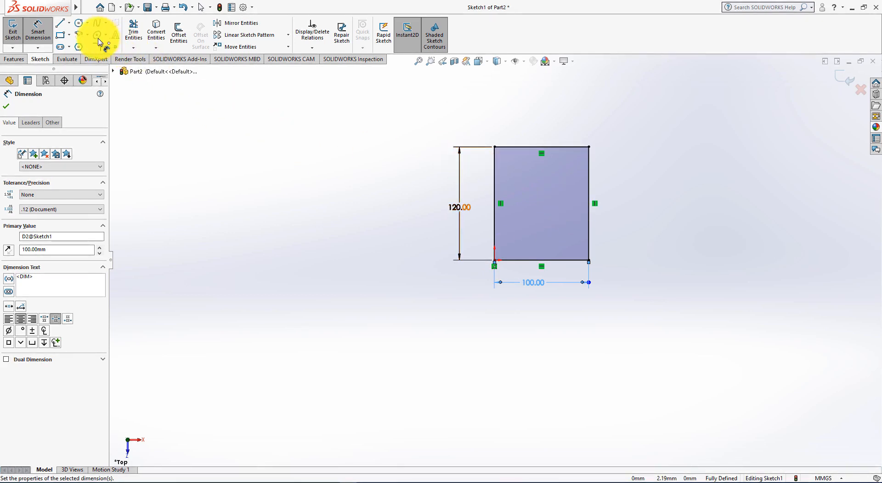
{"action": "left_click", "coordinate": [63, 48]}
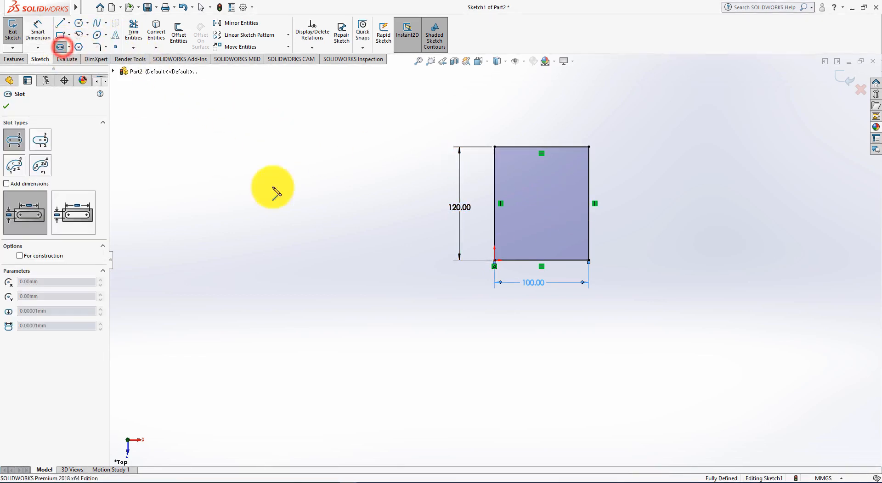
{"action": "left_click", "coordinate": [563, 173]}
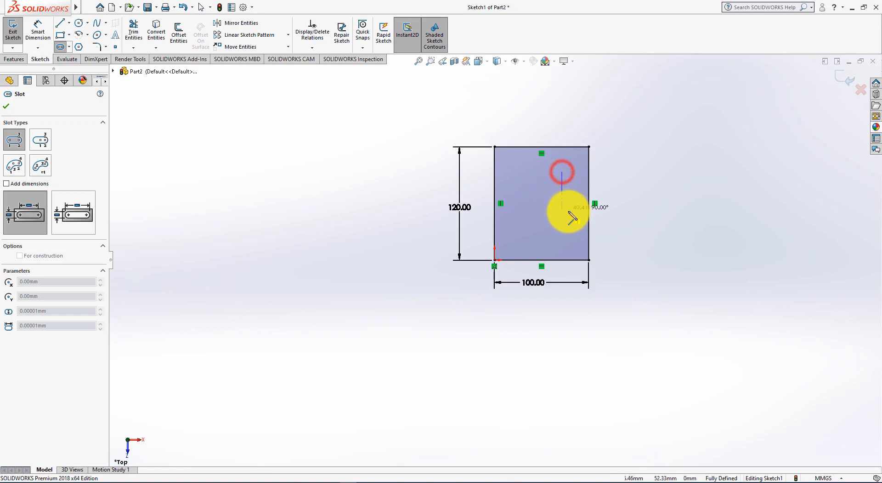
{"action": "left_click", "coordinate": [563, 237]}
{"action": "left_click", "coordinate": [572, 212]}
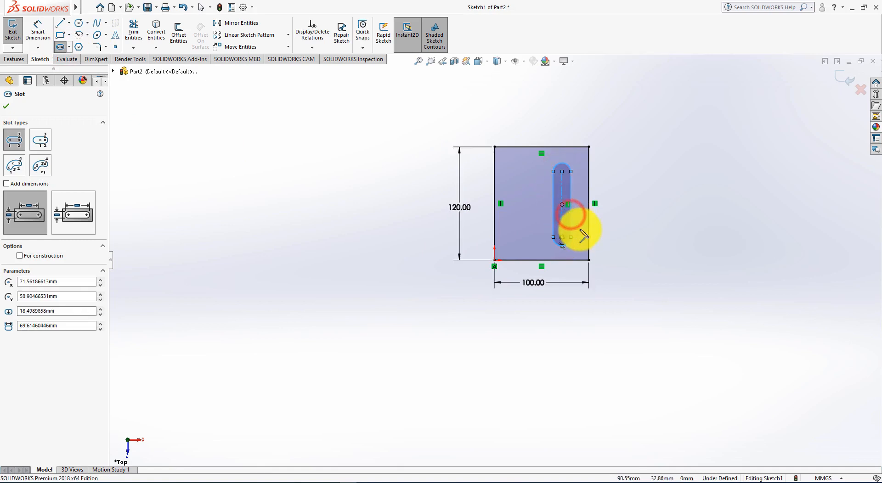
- Check the Exercise-02 drawing in Photos and dimension the slot's lower arc centre 70 mm horizontally from the origin
{"action": "left_click", "coordinate": [36, 32]}
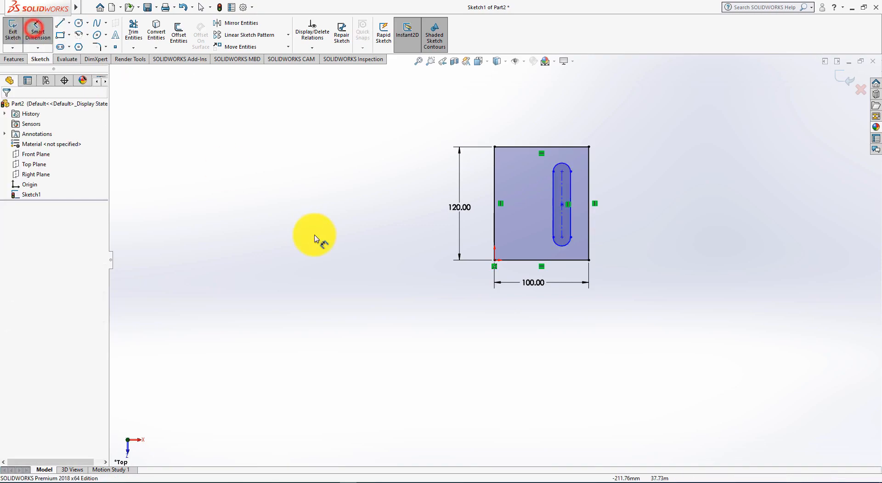
{"action": "key", "text": "alt+Tab"}
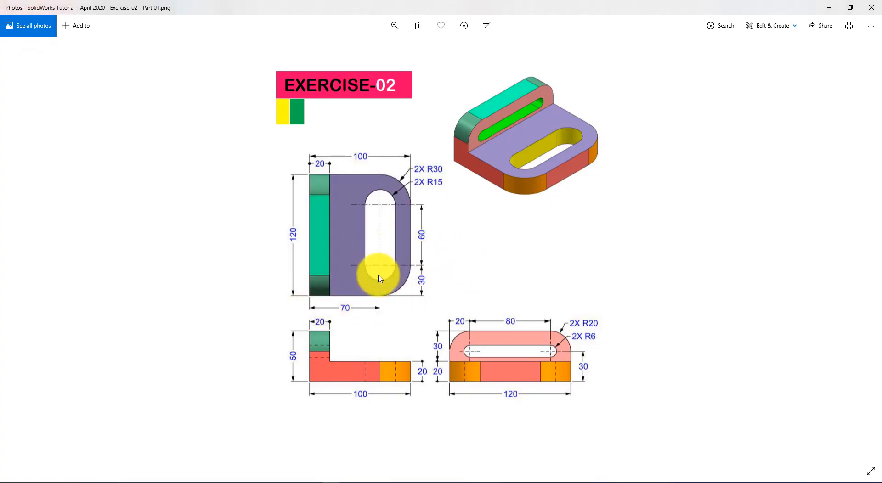
{"action": "key", "text": "alt+Tab"}
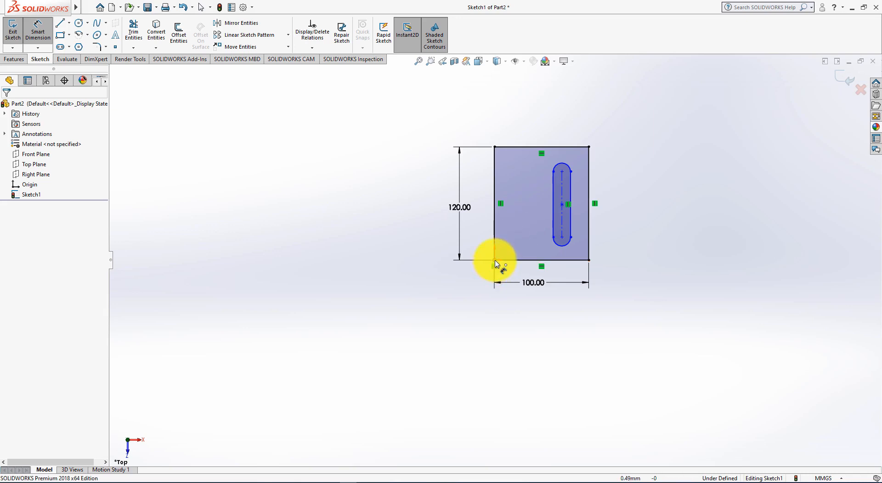
{"action": "left_click", "coordinate": [495, 260]}
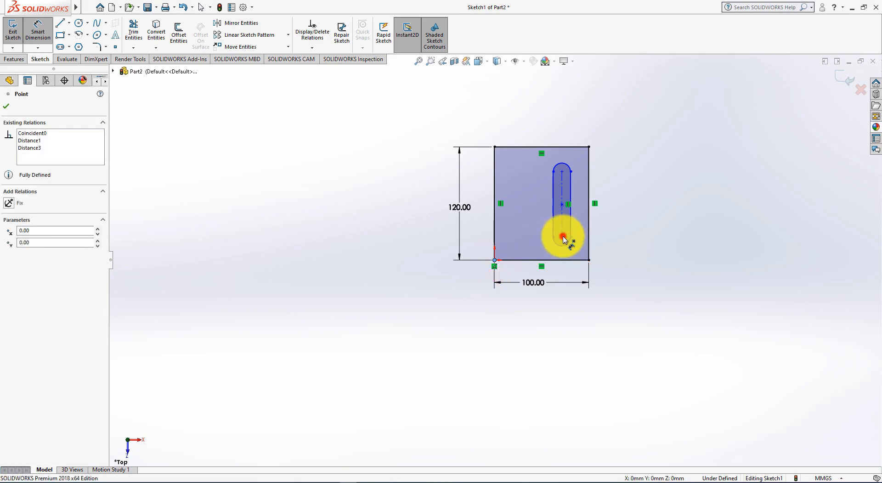
{"action": "left_click", "coordinate": [562, 237]}
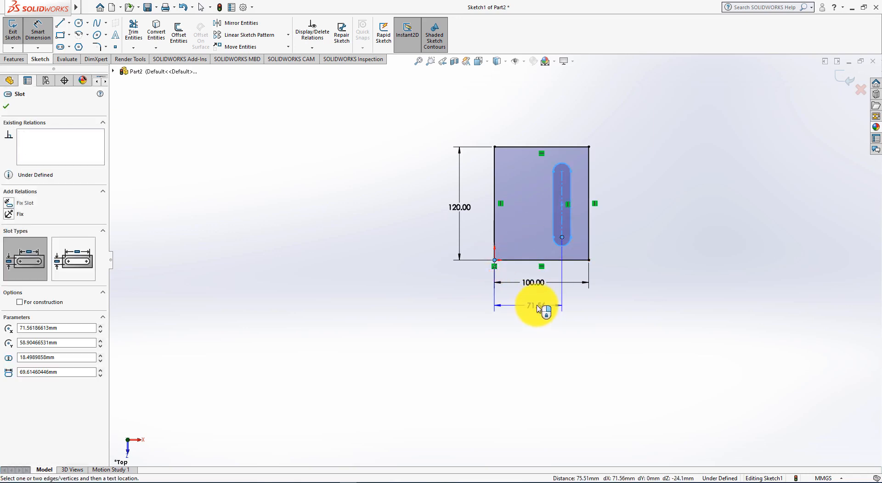
{"action": "left_click", "coordinate": [538, 305]}
{"action": "type", "text": "70"}
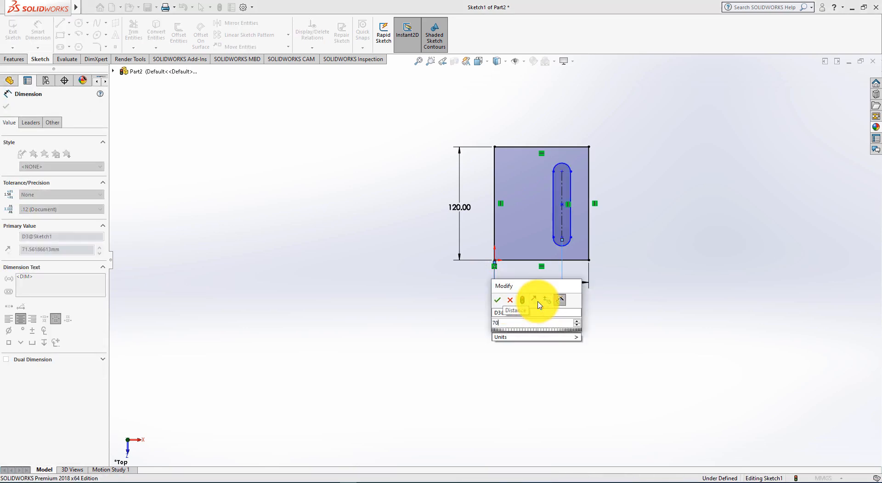
{"action": "key", "text": "Return"}
- Check the slot spacing in the Exercise-02 drawing and set the distance between the slot's two arc centres to 60 mm
{"action": "key", "text": "alt+Tab"}
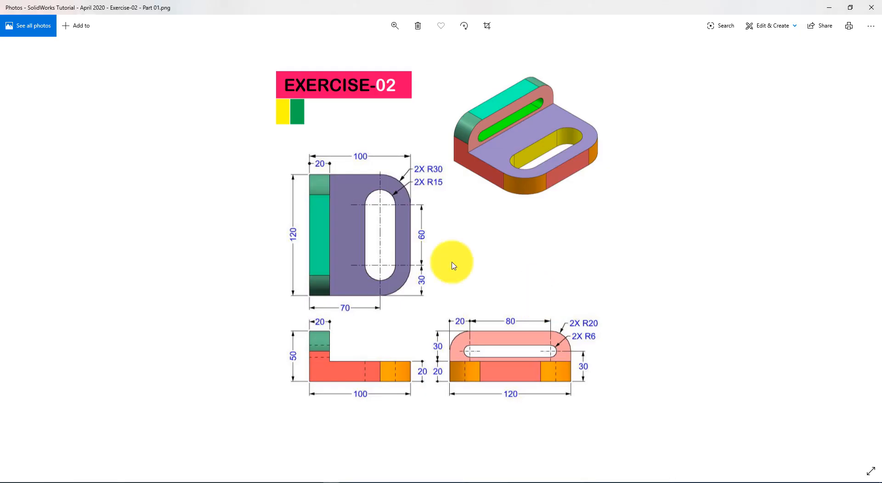
{"action": "key", "text": "alt+Tab"}
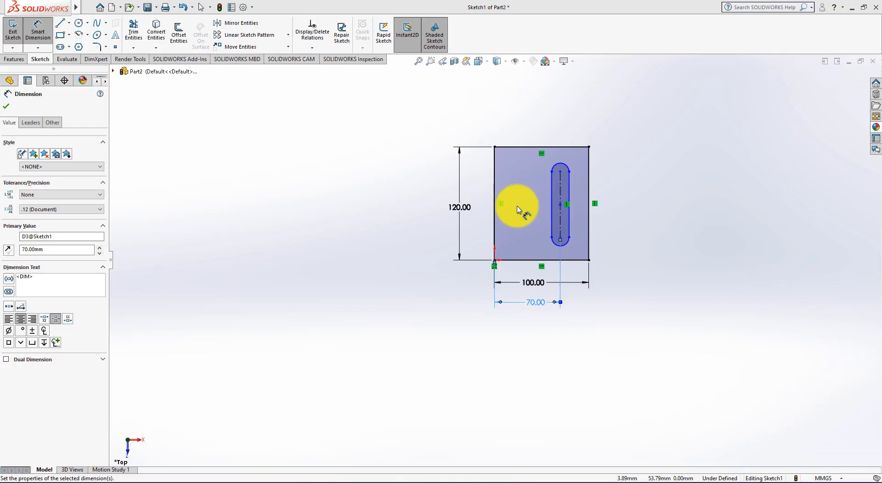
{"action": "left_click", "coordinate": [560, 173]}
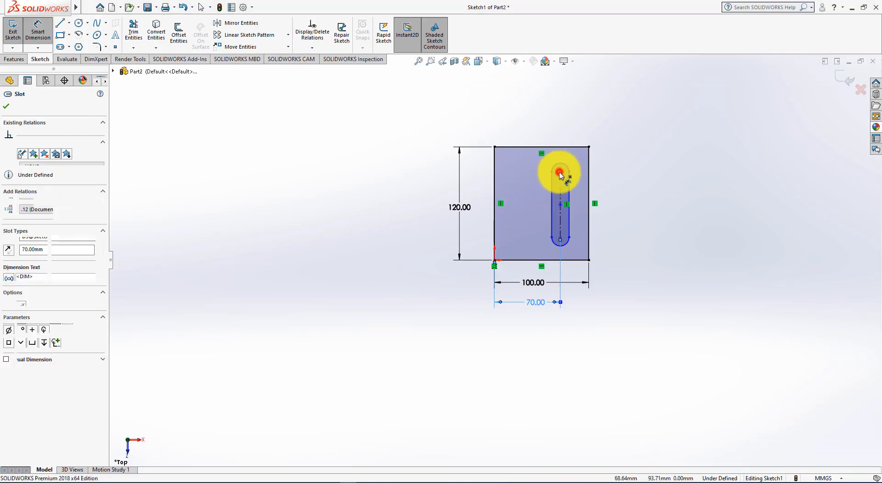
{"action": "left_click", "coordinate": [560, 238]}
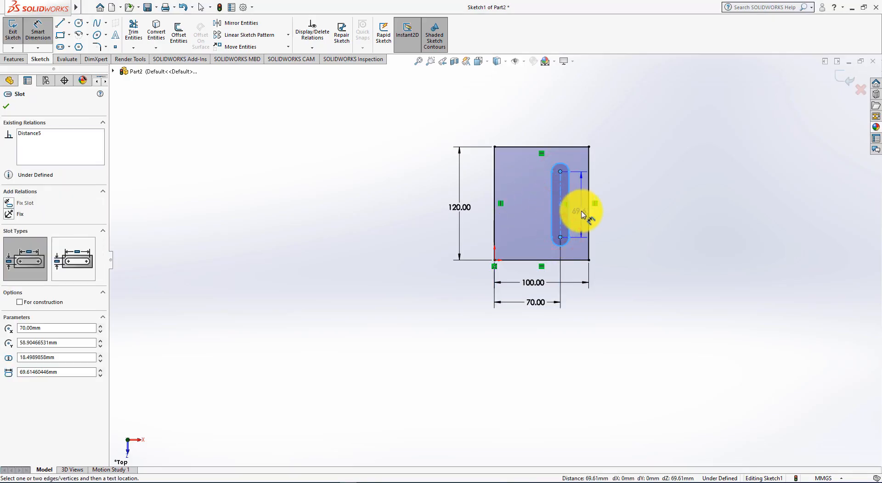
{"action": "left_click", "coordinate": [610, 209]}
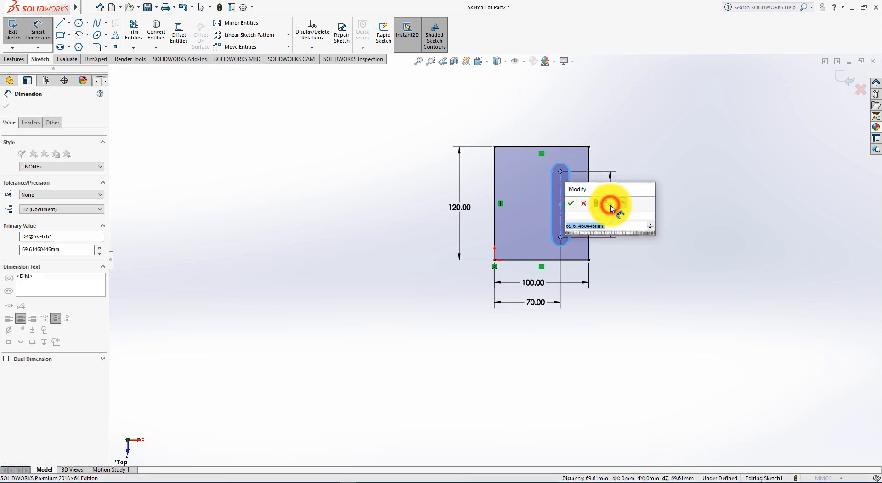
{"action": "type", "text": "60"}
{"action": "key", "text": "Return"}
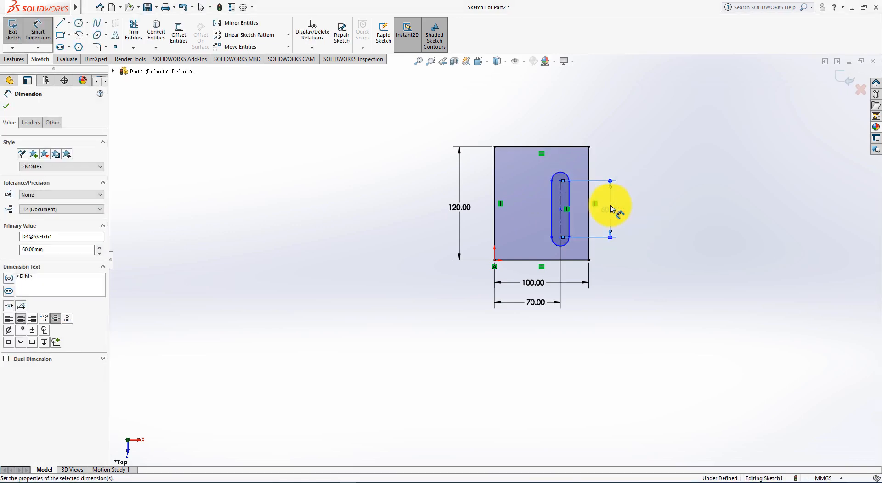
- Check the Exercise-02 drawing and dimension the slot's lower arc centre 30 mm above the rectangle's bottom edge
{"action": "key", "text": "alt+Tab"}
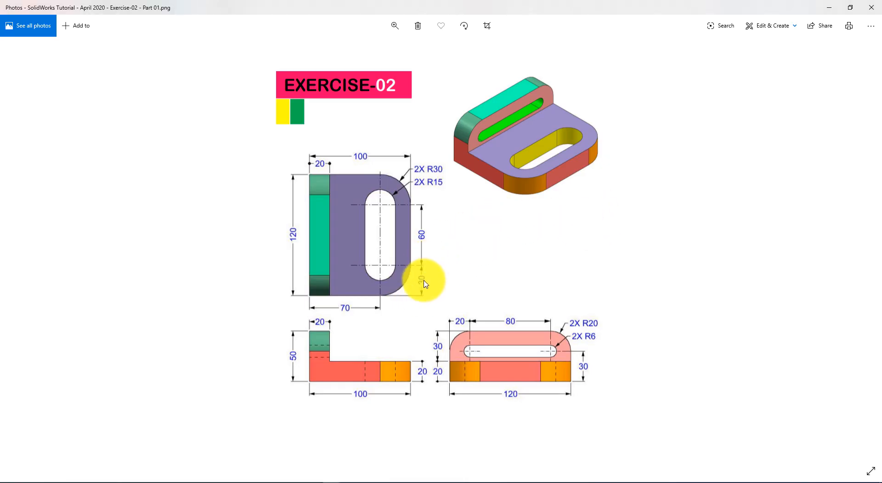
{"action": "key", "text": "alt+Tab"}
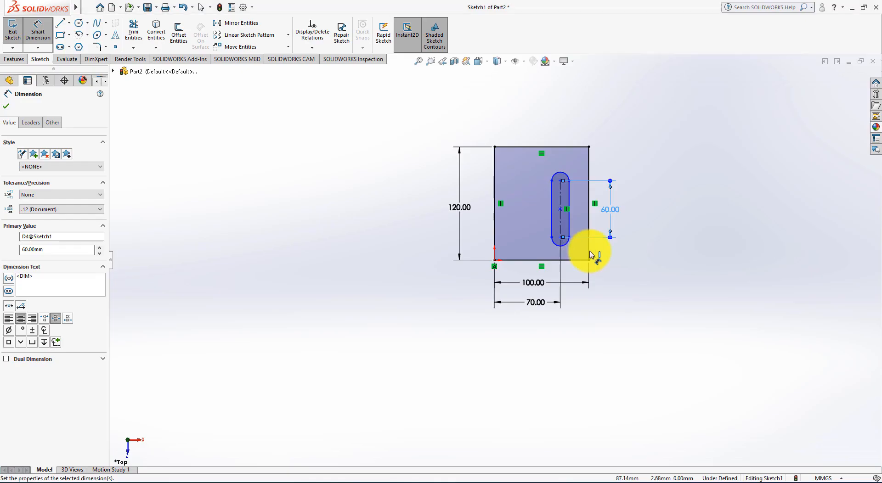
{"action": "left_click", "coordinate": [568, 261]}
{"action": "left_click", "coordinate": [561, 238]}
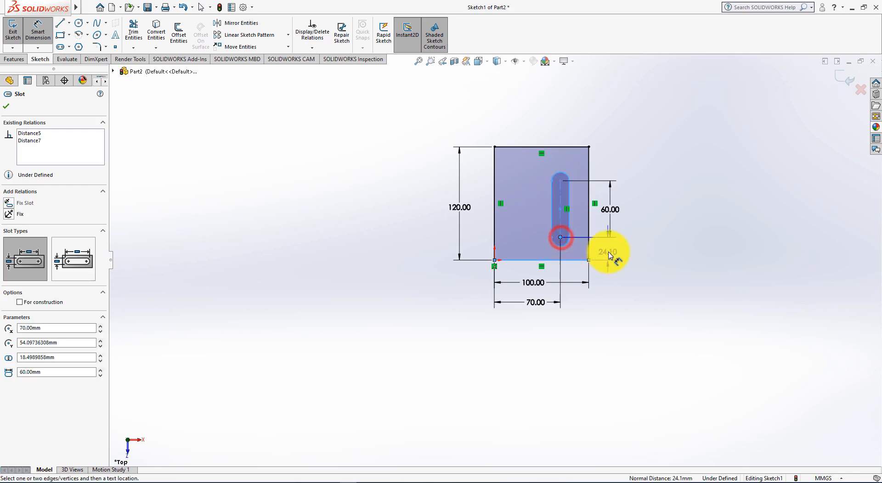
{"action": "left_click", "coordinate": [609, 253]}
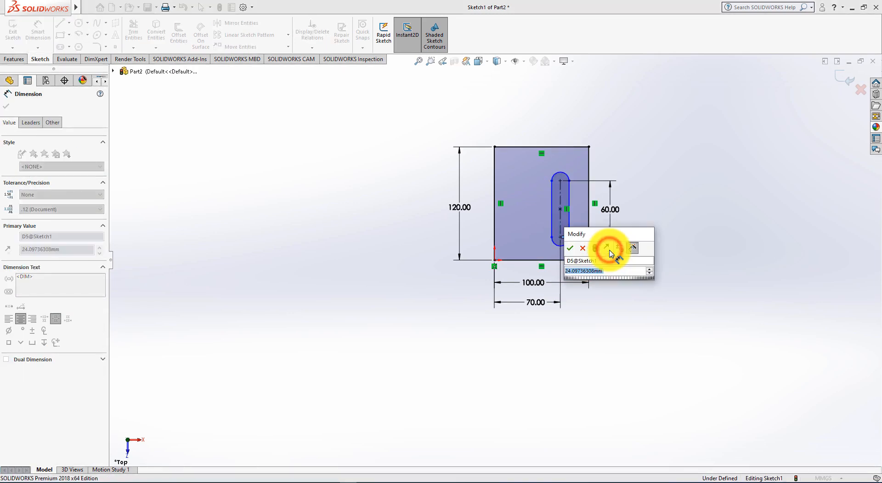
{"action": "key", "text": "Return"}
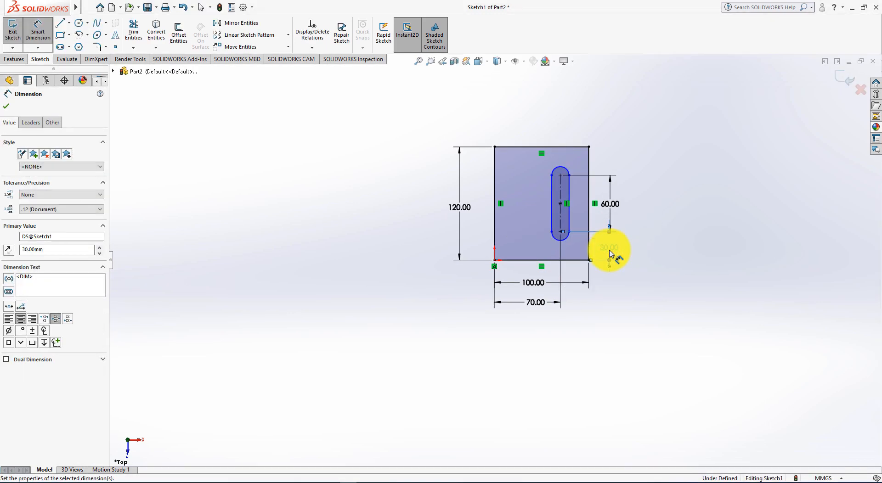
- Check the slot radius in the Exercise-02 drawing in Photos and set the slot's end arc radius to 15 mm
{"action": "key", "text": "alt+Tab"}
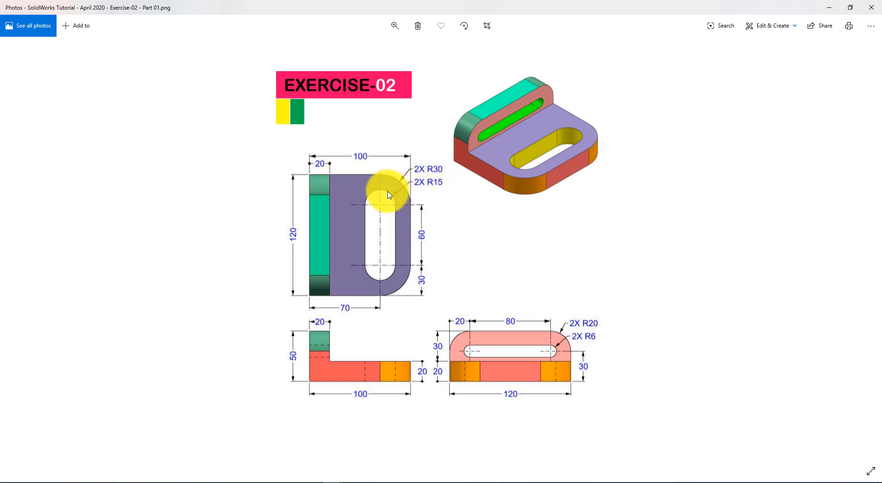
{"action": "key", "text": "alt+Tab"}
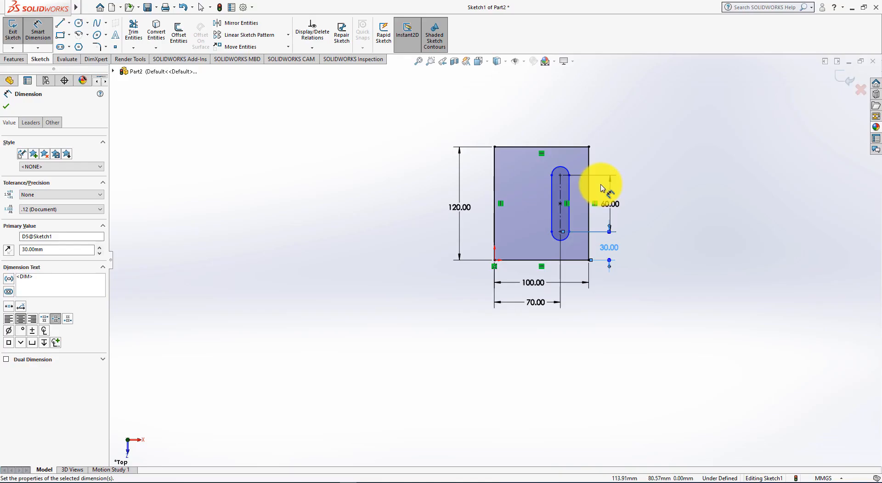
{"action": "left_click", "coordinate": [566, 172]}
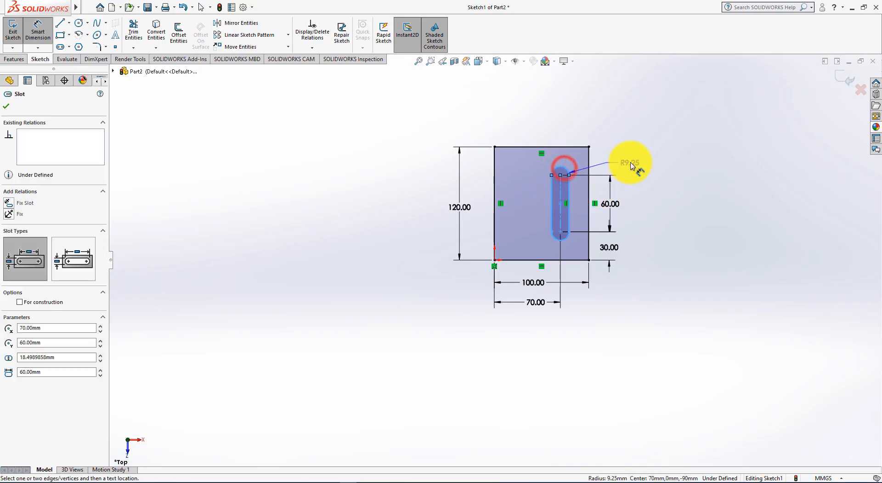
{"action": "left_click", "coordinate": [630, 163]}
{"action": "type", "text": "15"}
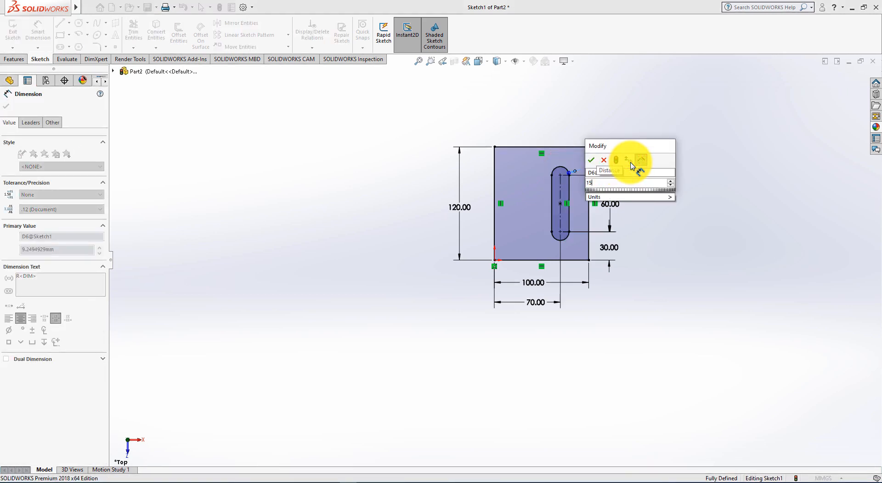
{"action": "key", "text": "Return"}
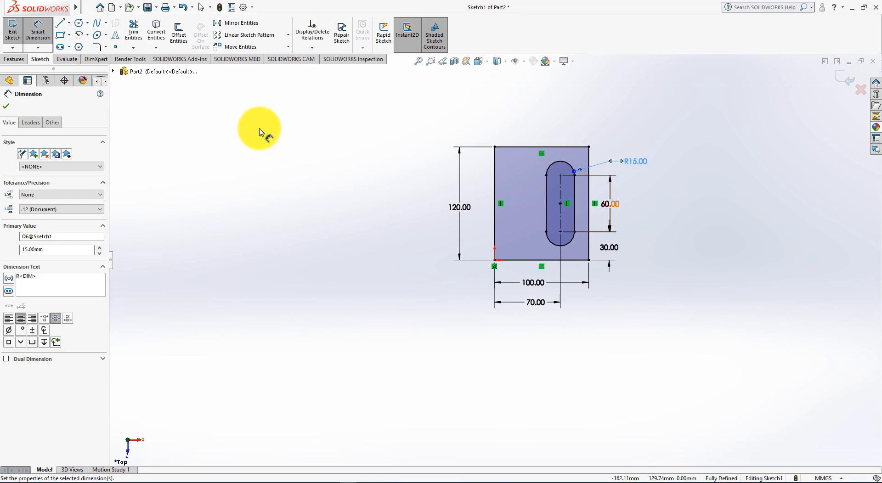
{"action": "left_click", "coordinate": [8, 109]}
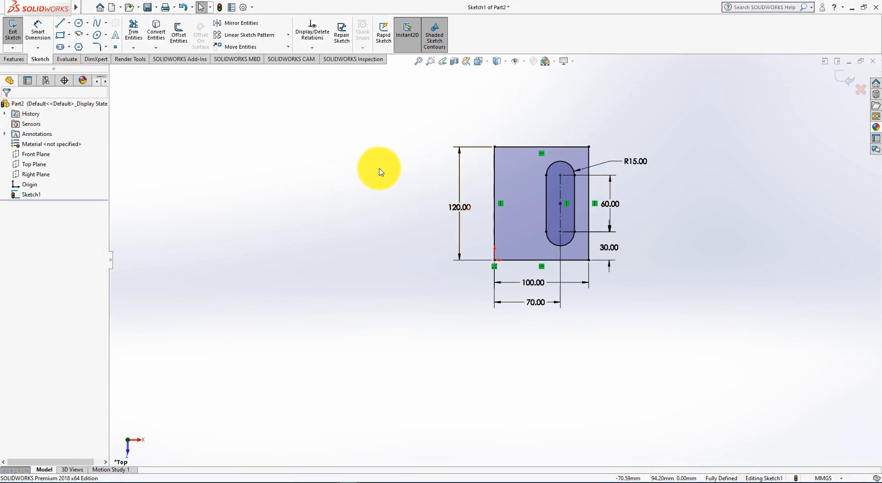
- Check the corner radius in the Exercise-02 drawing and fillet the rectangle's two slot-side corners with a 30 mm sketch fillet
{"action": "key", "text": "alt+Tab"}
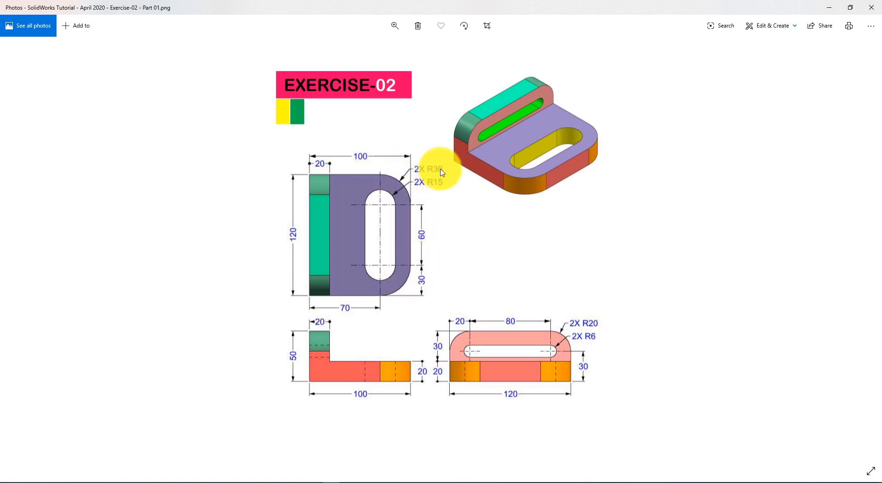
{"action": "key", "text": "alt+Tab"}
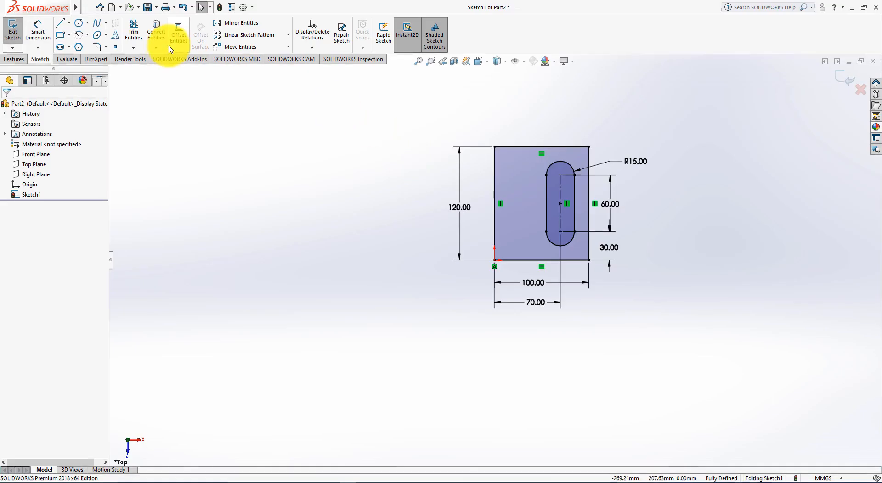
{"action": "left_click", "coordinate": [97, 48]}
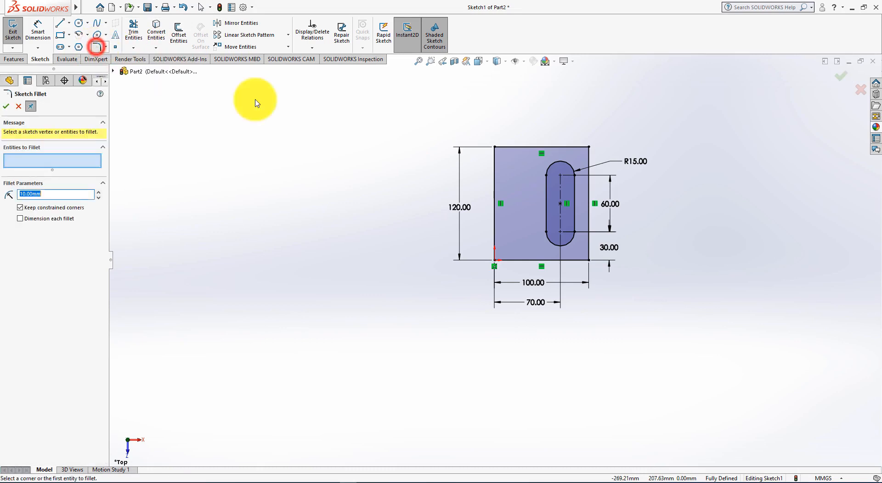
{"action": "left_click", "coordinate": [590, 147]}
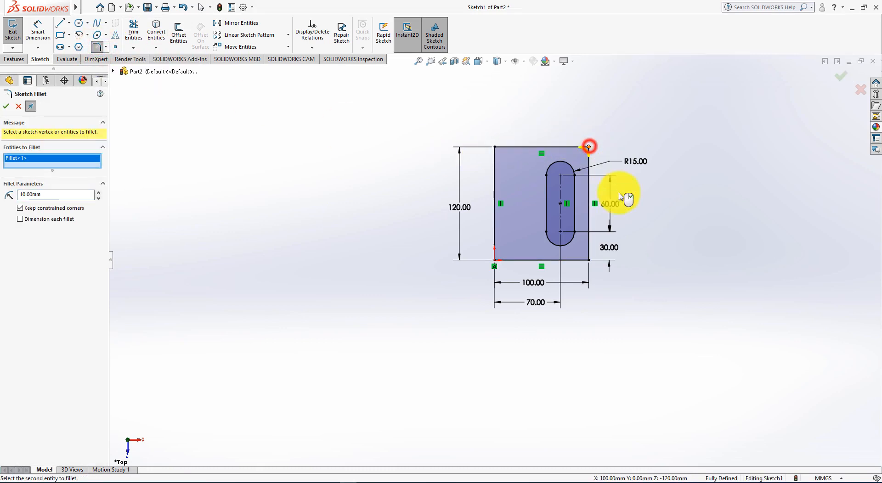
{"action": "left_click", "coordinate": [589, 261]}
{"action": "left_click", "coordinate": [58, 202]}
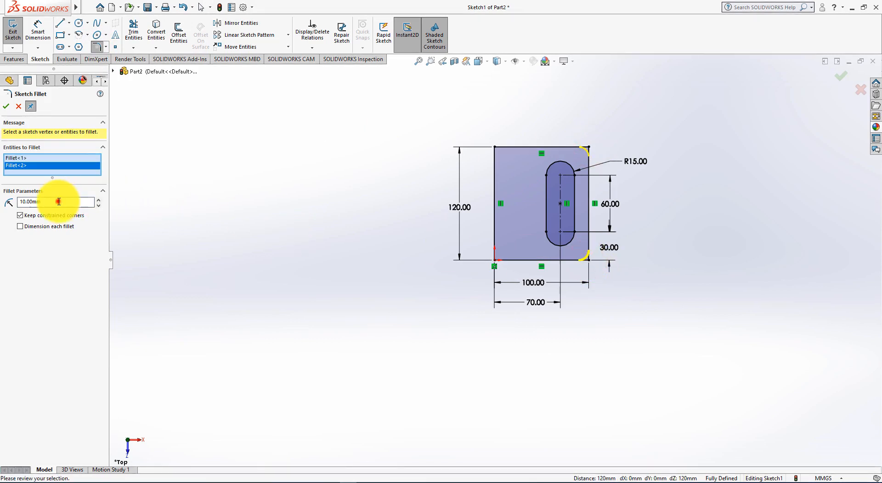
{"action": "left_click_drag", "start_coordinate": [58, 201], "coordinate": [8, 203]}
{"action": "key", "text": "alt+Tab"}
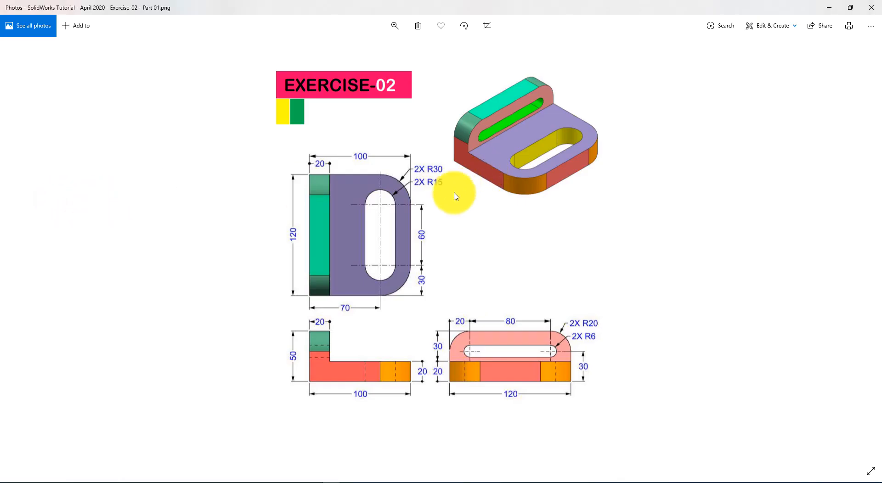
{"action": "key", "text": "alt+Tab"}
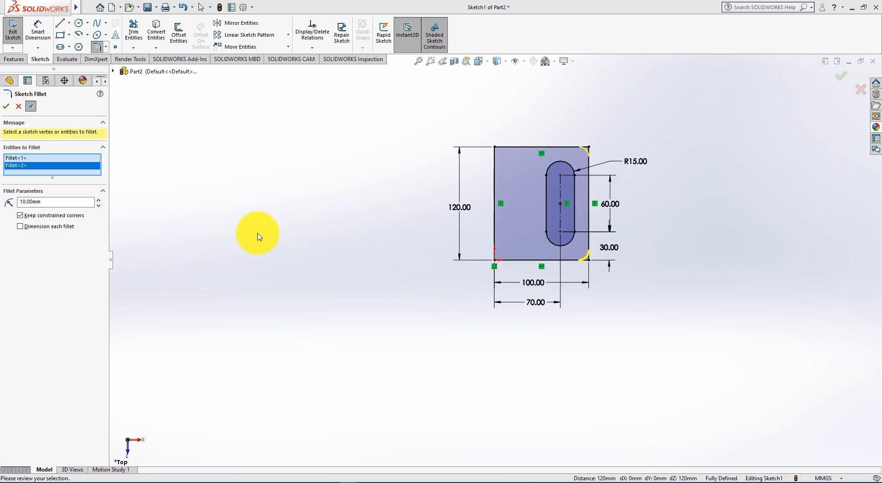
{"action": "left_click", "coordinate": [60, 206]}
{"action": "left_click_drag", "start_coordinate": [53, 203], "coordinate": [6, 195]}
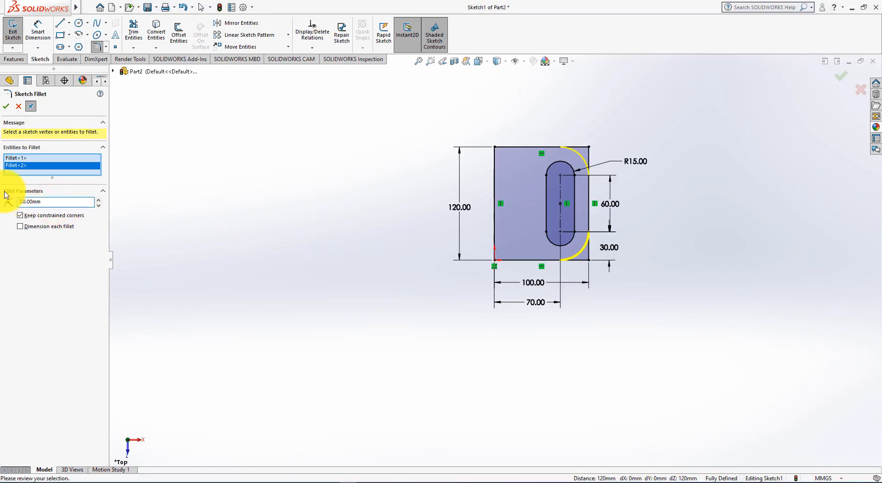
{"action": "left_click", "coordinate": [6, 107]}
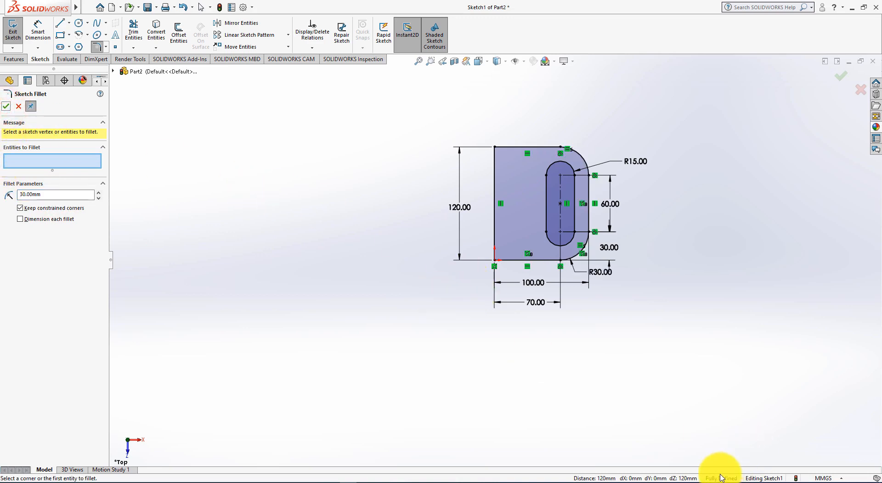
- Check the base thickness in the Exercise-02 drawing and extrude the sketch as a blind boss 20 mm deep
{"action": "key", "text": "alt+Tab"}
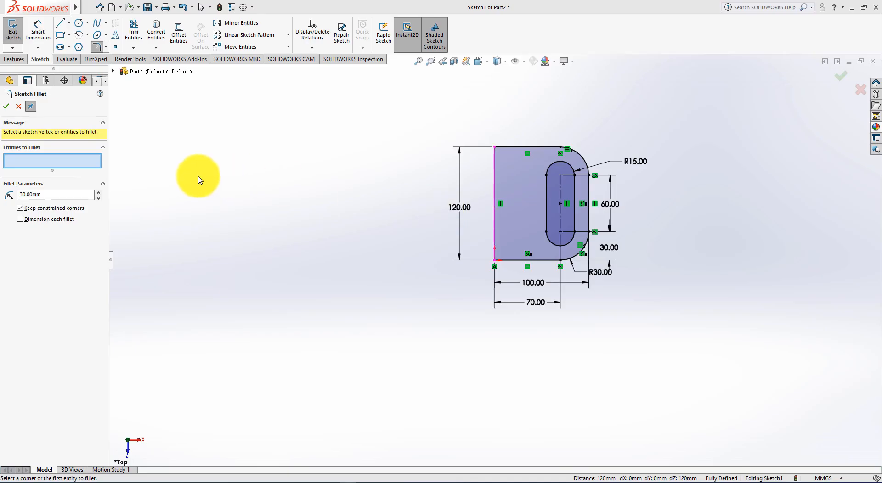
{"action": "left_click", "coordinate": [7, 107]}
{"action": "left_click", "coordinate": [13, 60]}
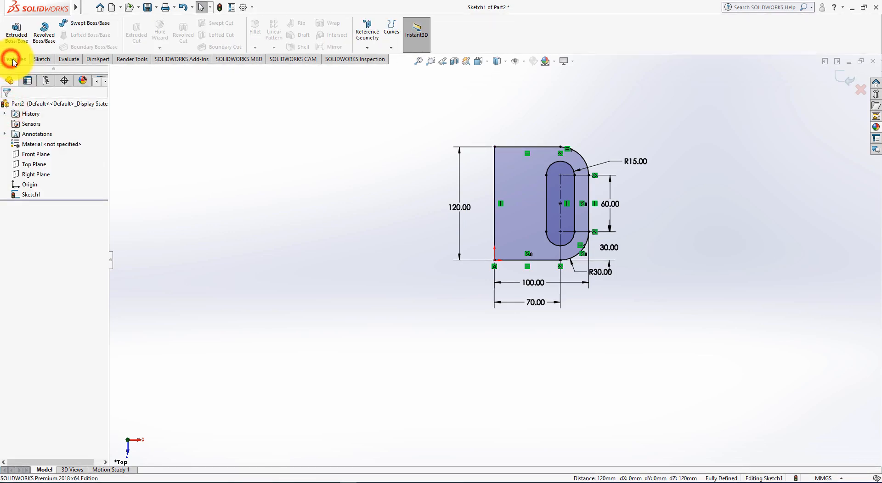
{"action": "left_click", "coordinate": [16, 36]}
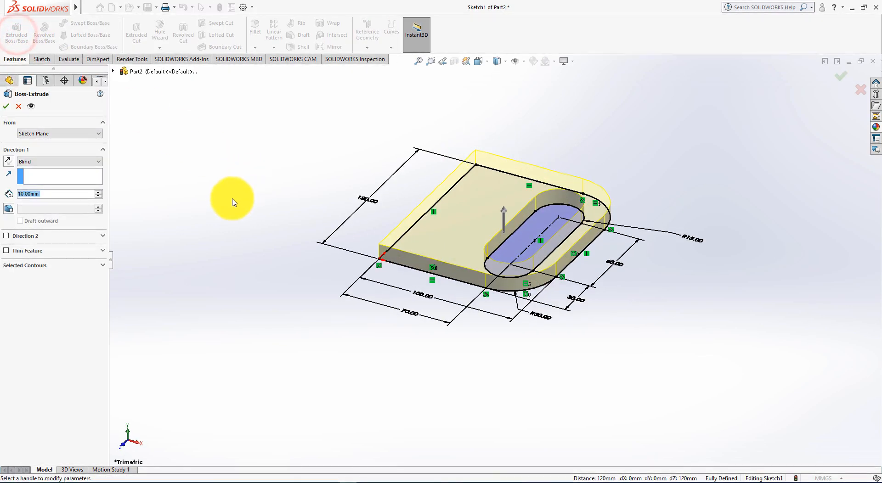
{"action": "scroll", "coordinate": [54, 195], "scroll_direction": "up", "scroll_amount": 1}
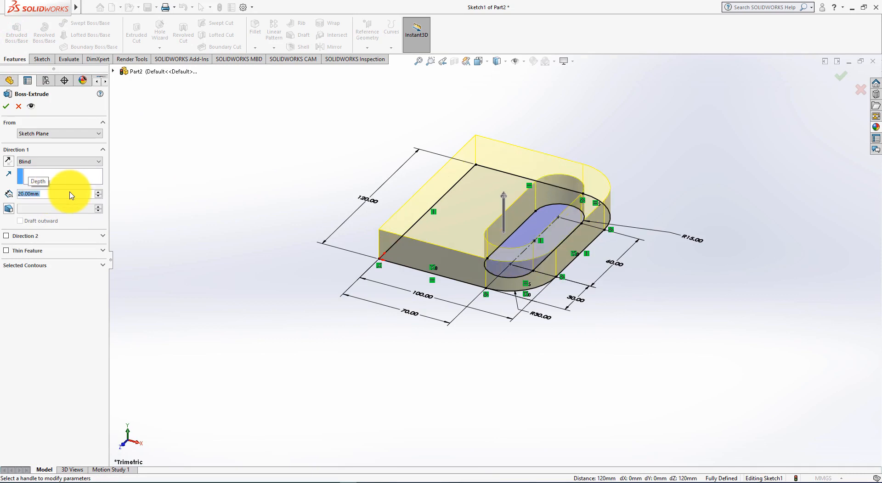
{"action": "left_click", "coordinate": [6, 106]}
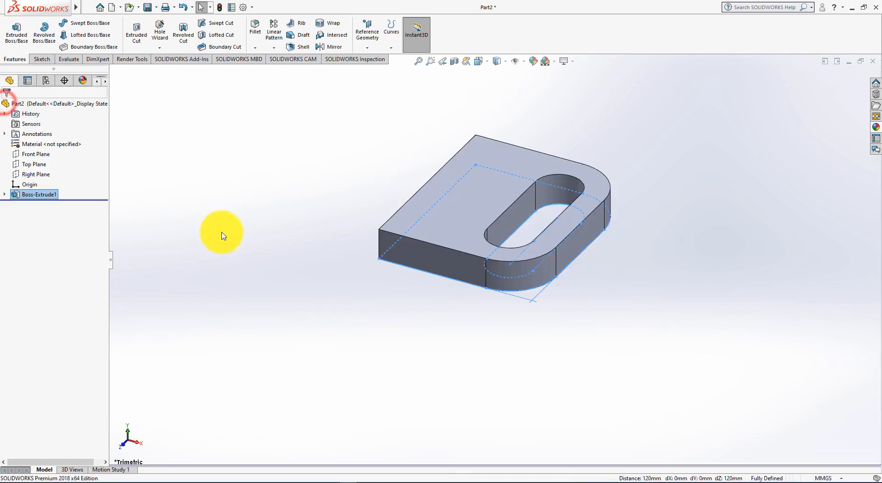
{"action": "left_click", "coordinate": [230, 228]}
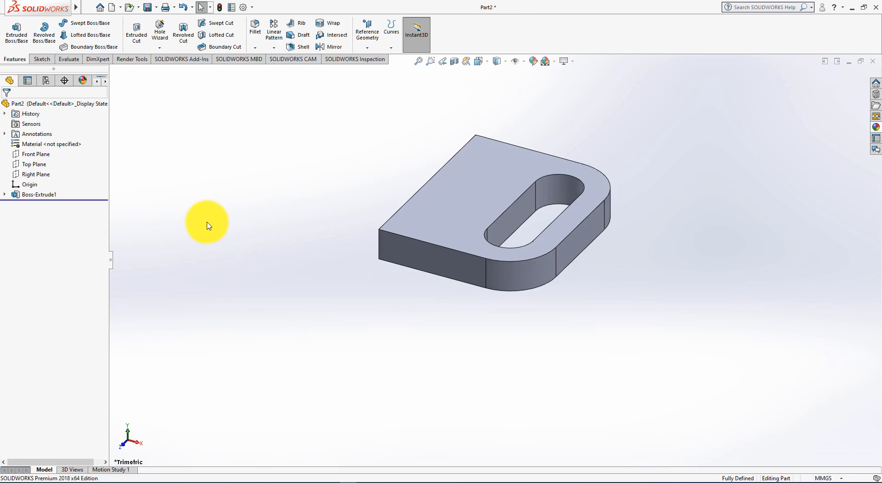
- Check the upright flange in the Exercise-02 drawing and start a sketch on the base's 120 mm long side face opposite the slot
{"action": "key", "text": "alt+Tab"}
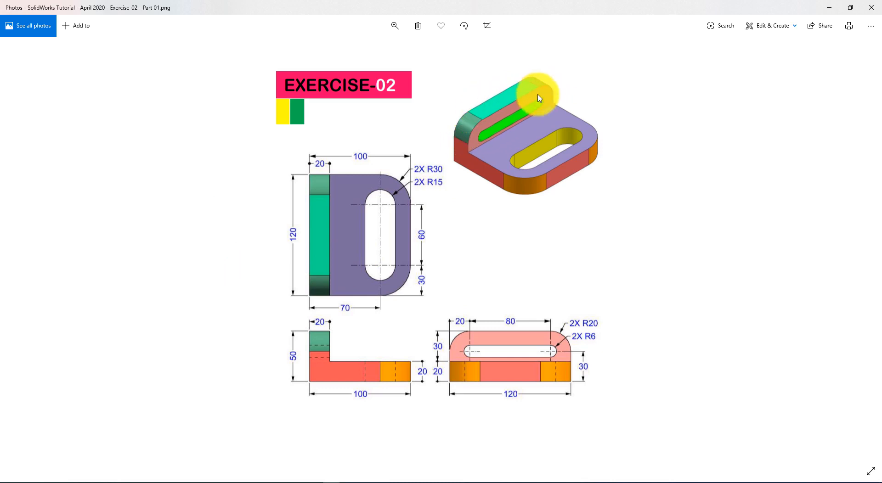
{"action": "key", "text": "alt+Tab"}
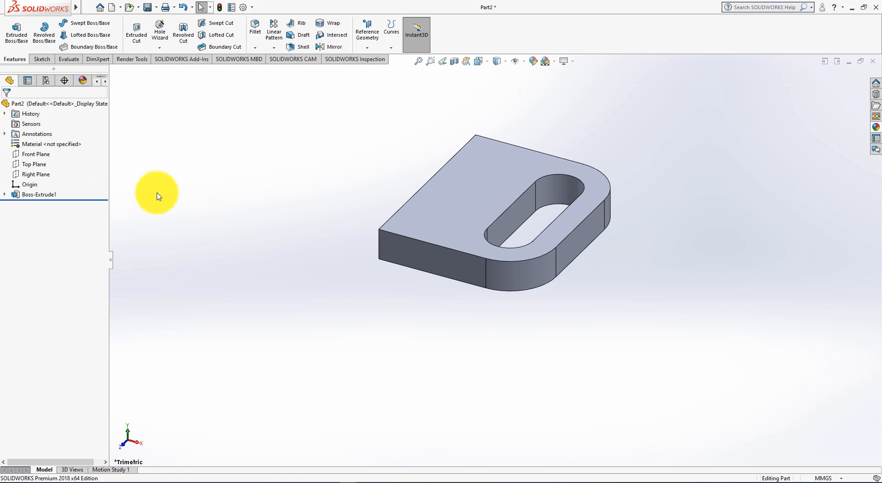
{"action": "mouse_move", "coordinate": [293, 239]}
{"action": "middle_mouse_down"}
{"action": "mouse_move", "coordinate": [323, 213]}
{"action": "mouse_move", "coordinate": [350, 227]}
{"action": "middle_mouse_up"}
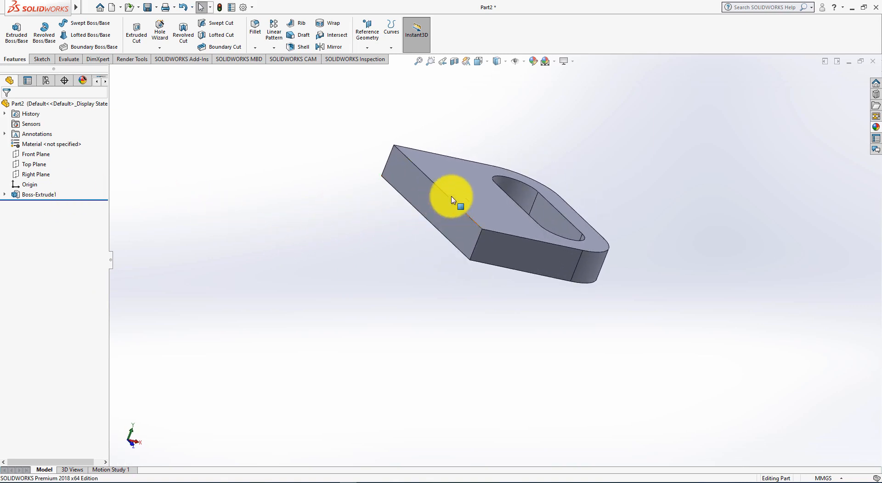
{"action": "left_click", "coordinate": [439, 205]}
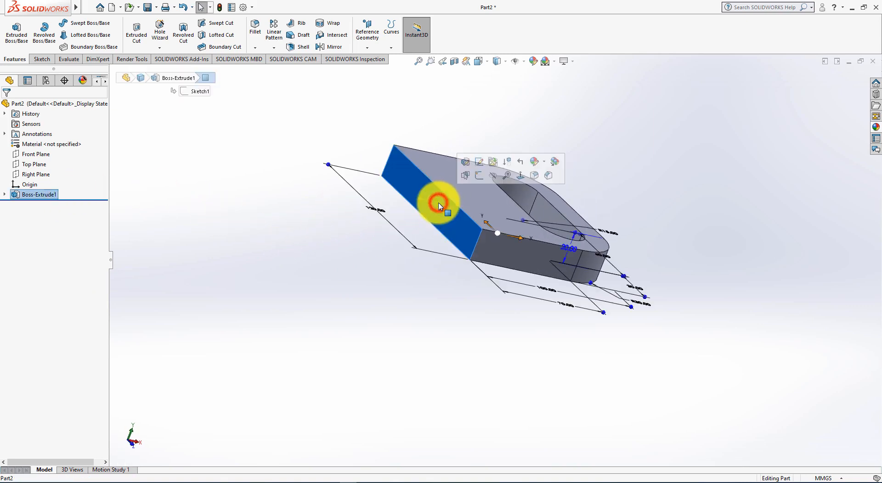
{"action": "left_click", "coordinate": [479, 176]}
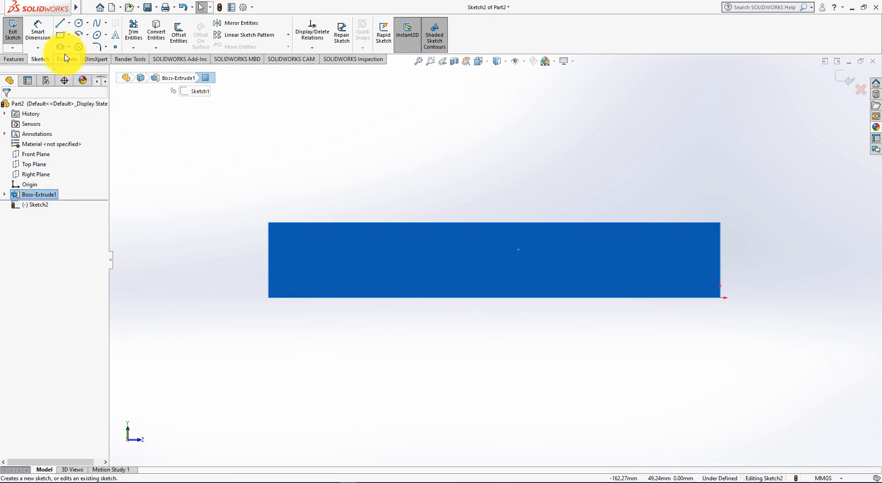
- Sketch a corner rectangle standing on the face's upper edge, spanning its full 120 mm width and about 15 mm high
{"action": "left_click", "coordinate": [60, 37]}
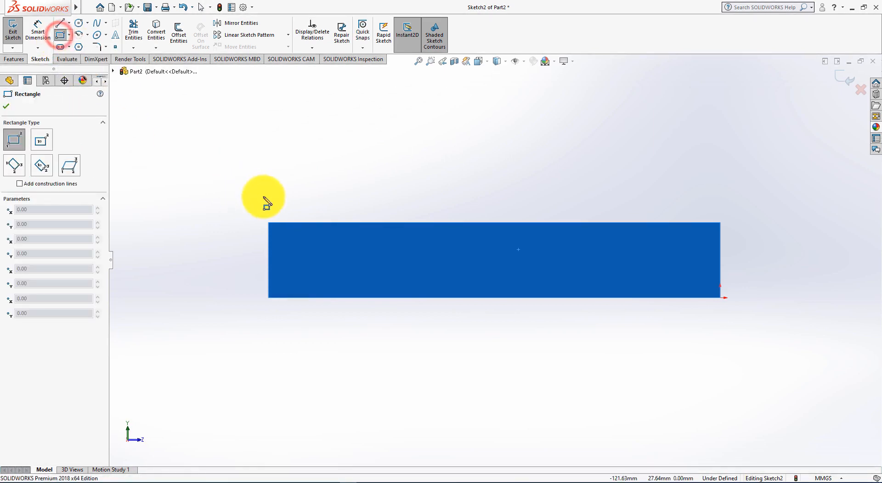
{"action": "left_click", "coordinate": [269, 224]}
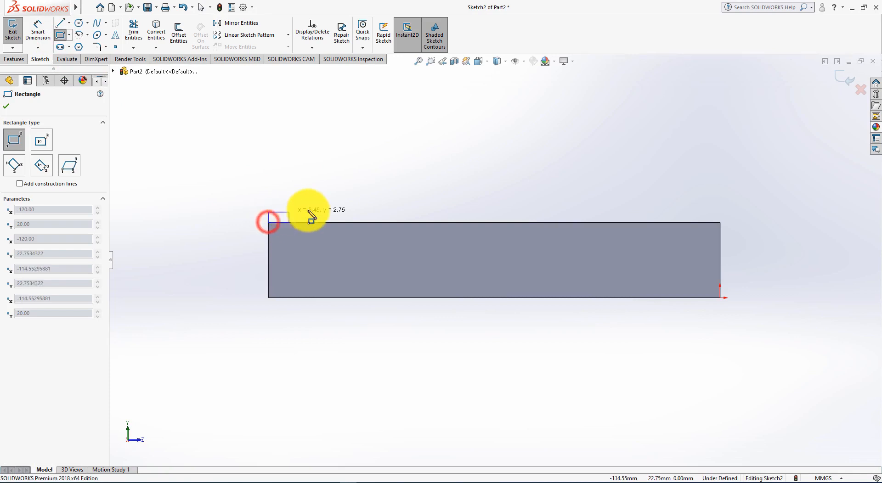
{"action": "left_click", "coordinate": [721, 166]}
{"action": "right_click", "coordinate": [733, 132]}
{"action": "left_click", "coordinate": [749, 132]}
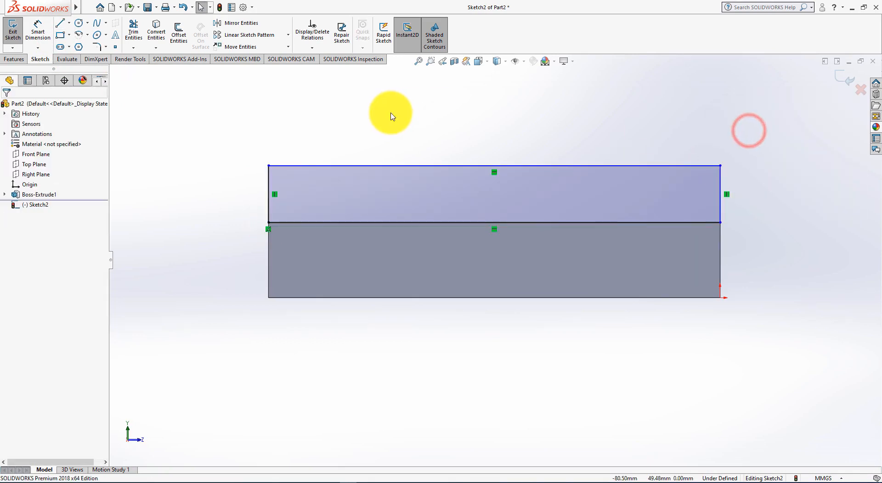
- Dimension the new rectangle's bottom edge at 120 mm
{"action": "left_click", "coordinate": [38, 36]}
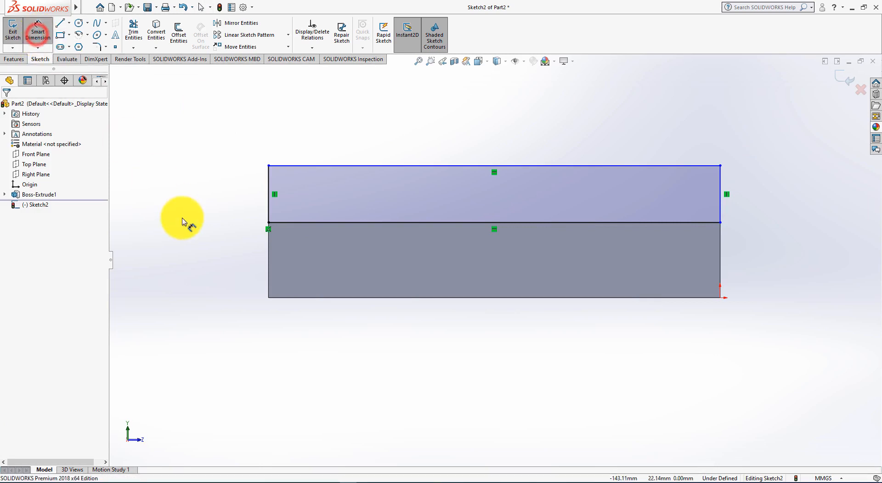
{"action": "left_click", "coordinate": [312, 223]}
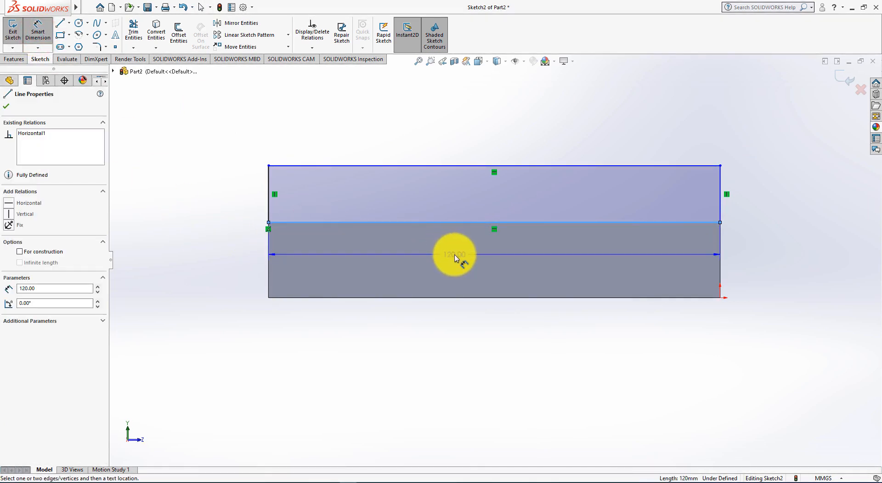
{"action": "left_click", "coordinate": [453, 254]}
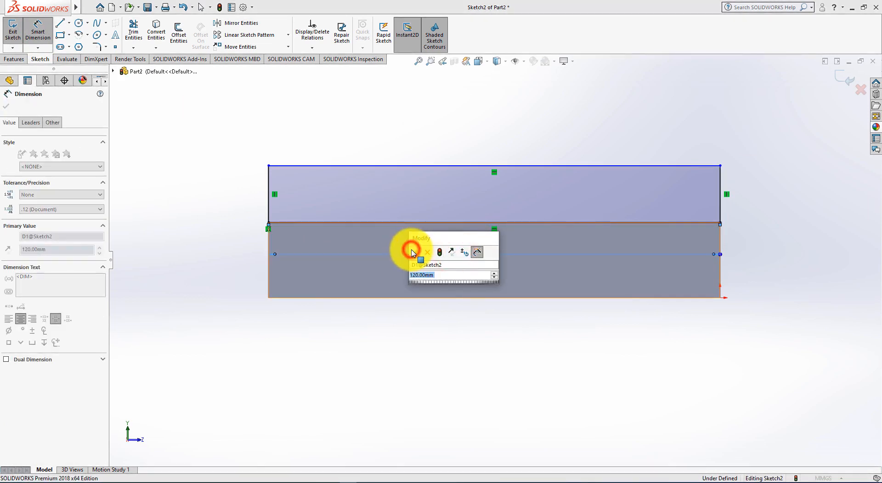
{"action": "left_click", "coordinate": [415, 252]}
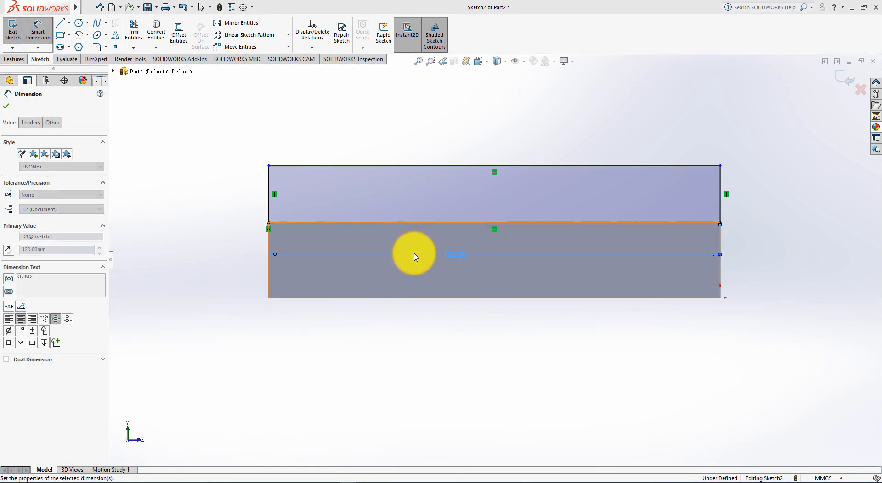
- Check the flange height in the Exercise-02 drawing and dimension the rectangle's left edge at 30 mm
{"action": "left_click", "coordinate": [269, 204]}
{"action": "left_click", "coordinate": [252, 198]}
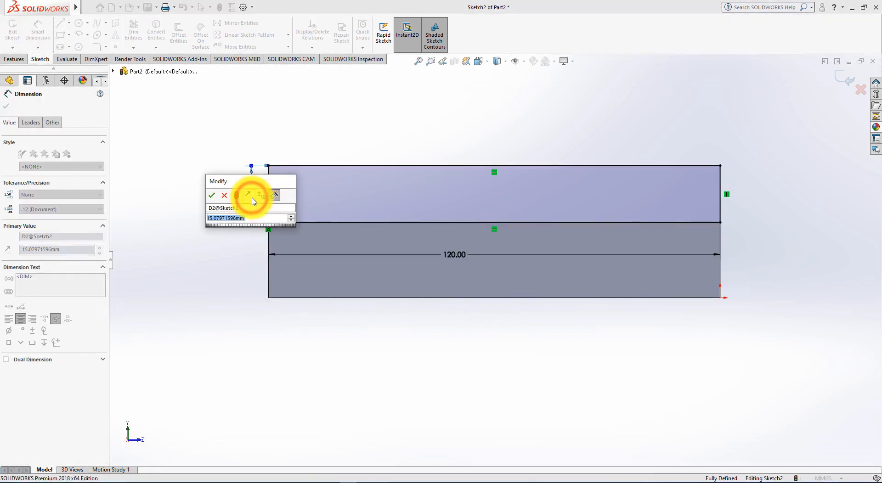
{"action": "key", "text": "alt+Tab"}
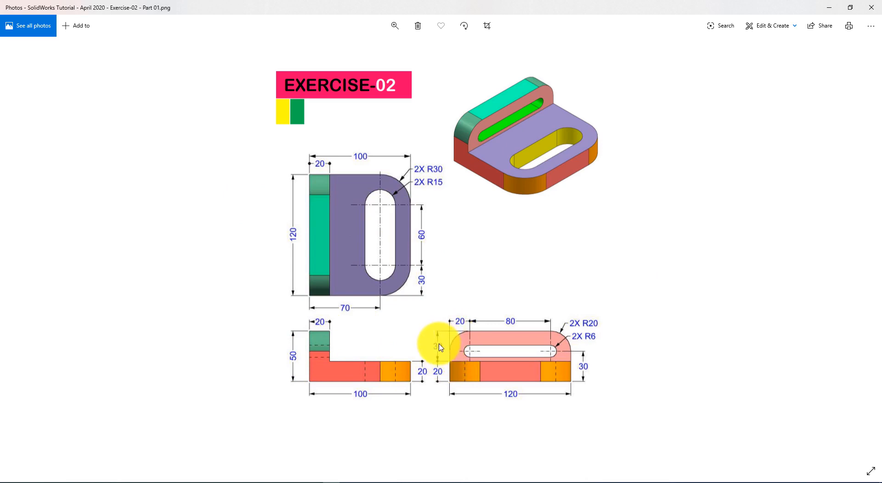
{"action": "key", "text": "alt+Tab"}
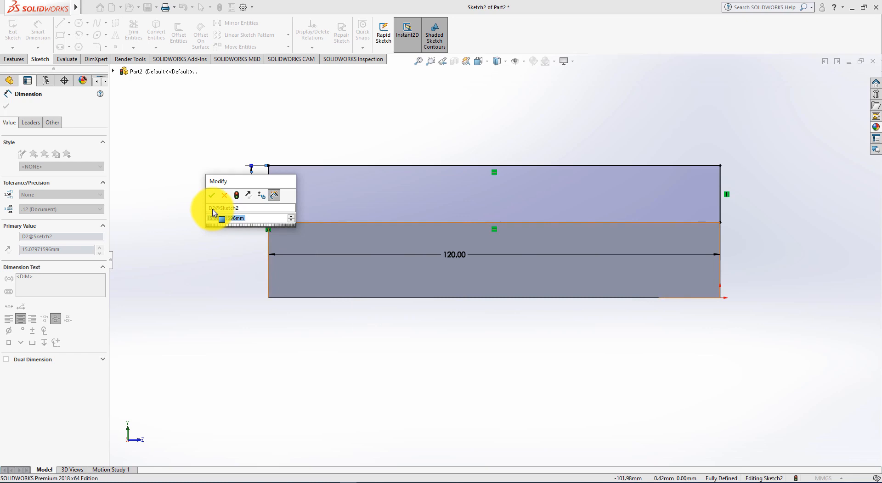
{"action": "type", "text": "30"}
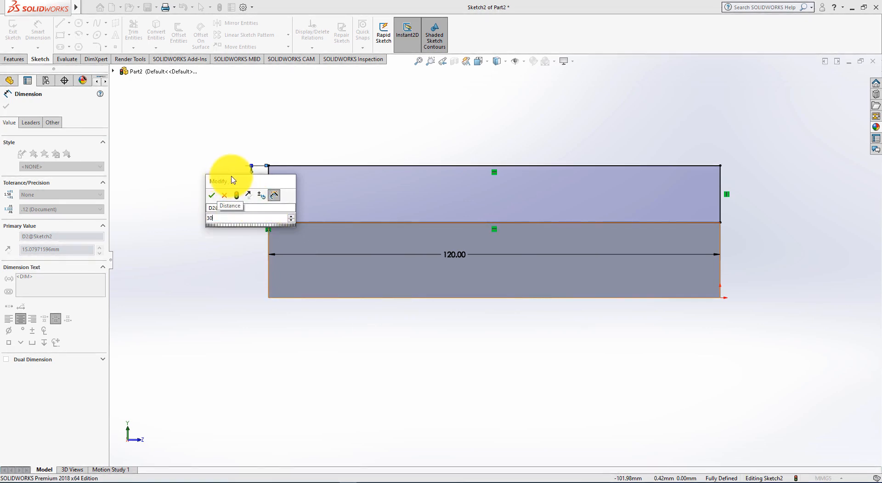
{"action": "key", "text": "Return"}
- Check the flange slot in the Exercise-02 drawing and sketch a horizontal straight slot inside the rectangle, about 85 mm between centres and 8.5 mm wide
{"action": "key", "text": "alt+Tab"}
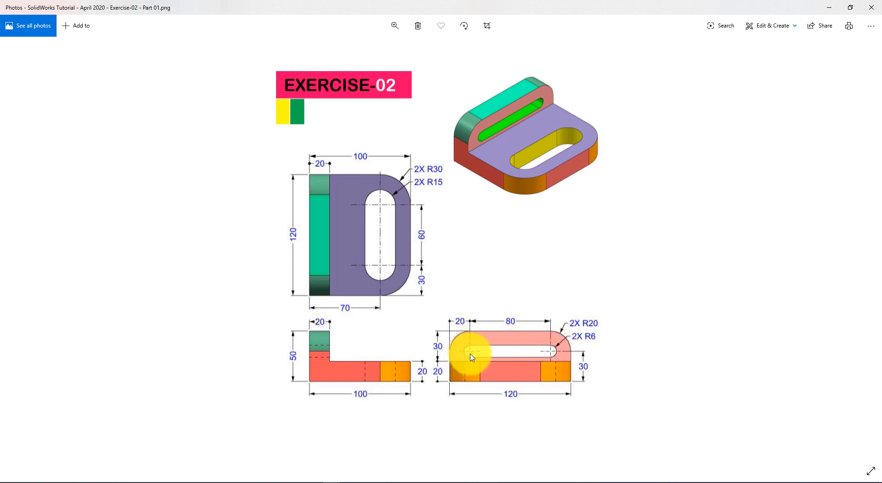
{"action": "key", "text": "alt+Tab"}
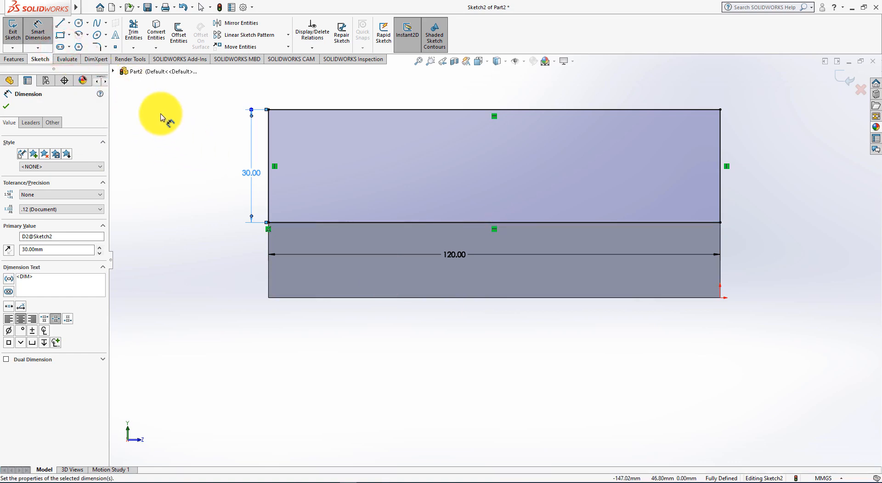
{"action": "left_click", "coordinate": [62, 48]}
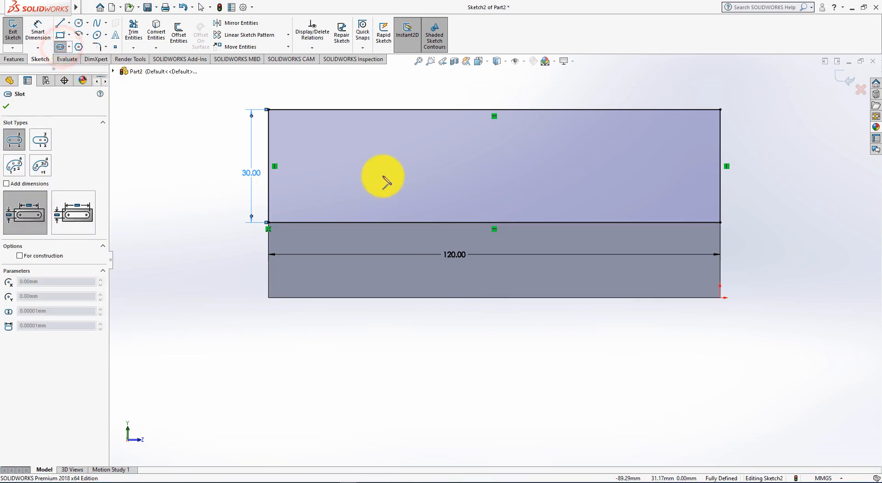
{"action": "left_click", "coordinate": [325, 172]}
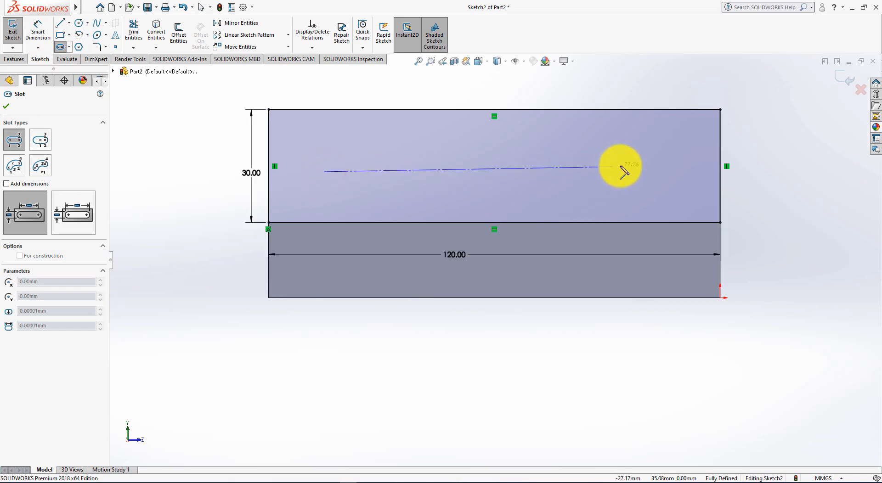
{"action": "left_click", "coordinate": [645, 172]}
{"action": "left_click", "coordinate": [491, 188]}
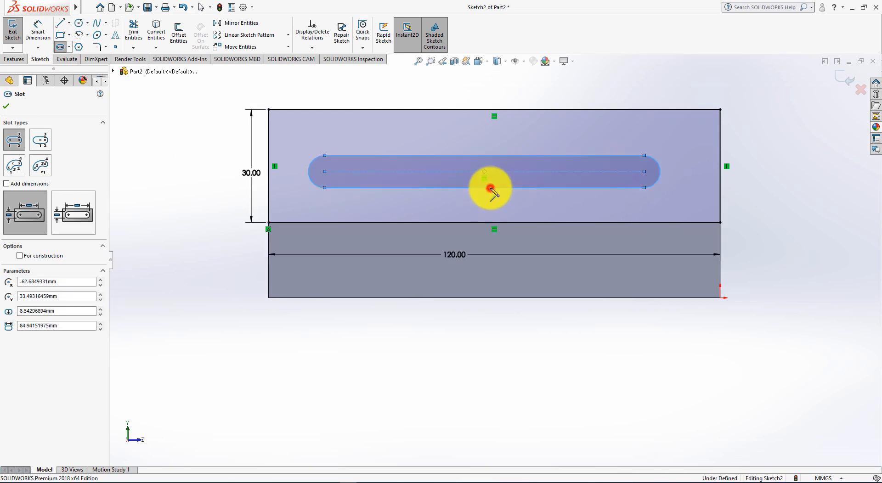
- Check the slot length in the Exercise-02 drawing and dimension the slot's centre-to-centre distance at 80 mm
{"action": "key", "text": "alt+Tab"}
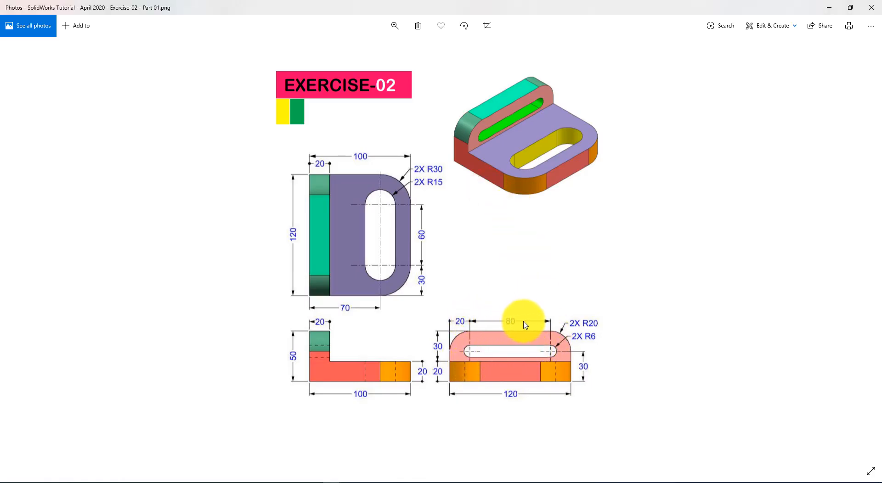
{"action": "key", "text": "alt+Tab"}
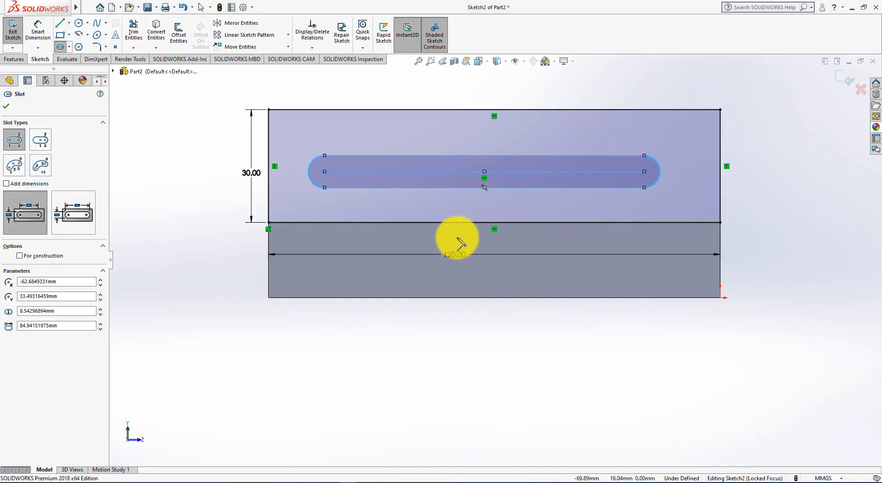
{"action": "left_click", "coordinate": [43, 33]}
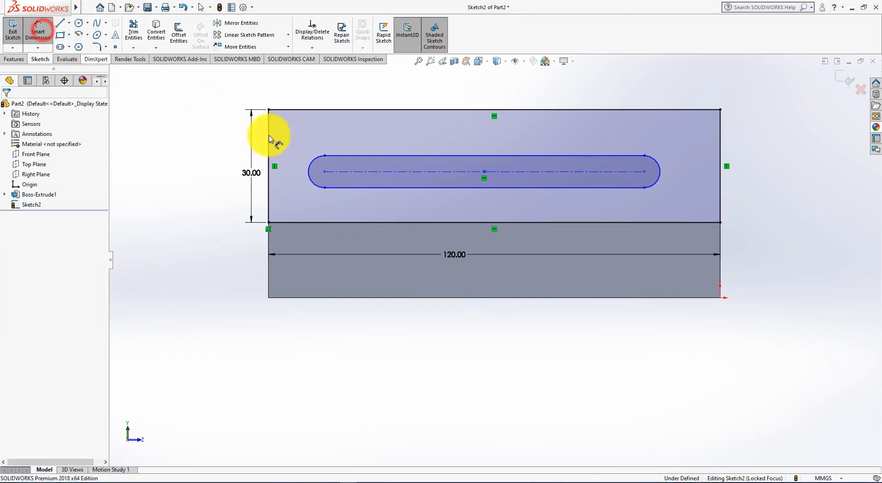
{"action": "left_click", "coordinate": [400, 172]}
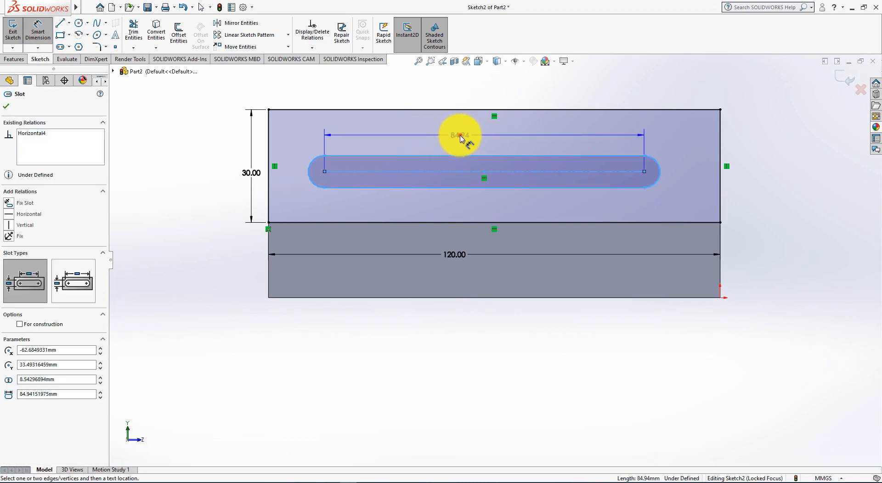
{"action": "left_click", "coordinate": [460, 136]}
{"action": "type", "text": "80"}
{"action": "key", "text": "Return"}
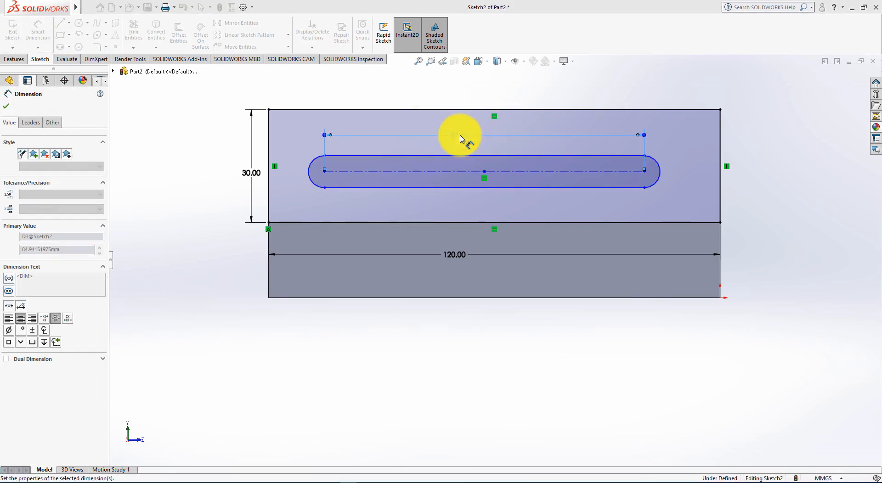
- Dimension the distance from the rectangle's left edge to the slot's left arc centre at 20 mm, as given in the Exercise-02 drawing
{"action": "left_click", "coordinate": [269, 184]}
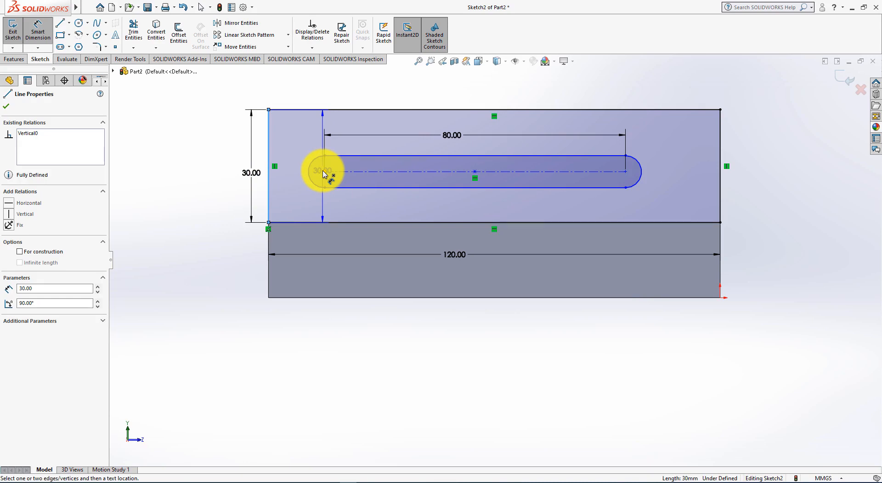
{"action": "left_click", "coordinate": [324, 172]}
{"action": "left_click", "coordinate": [297, 136]}
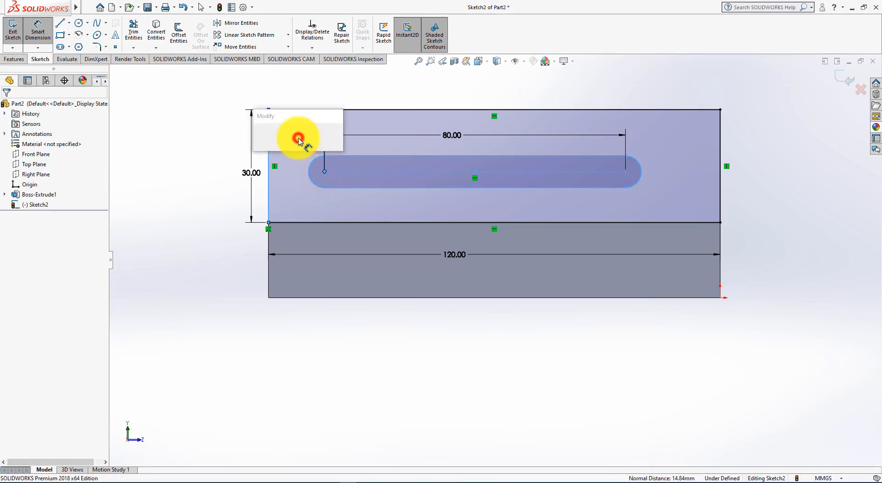
{"action": "key", "text": "alt+Tab"}
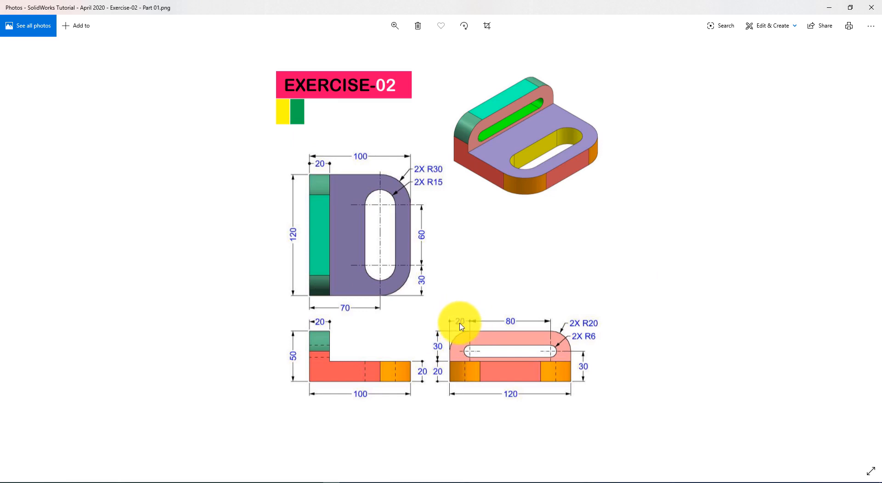
{"action": "key", "text": "alt+Tab"}
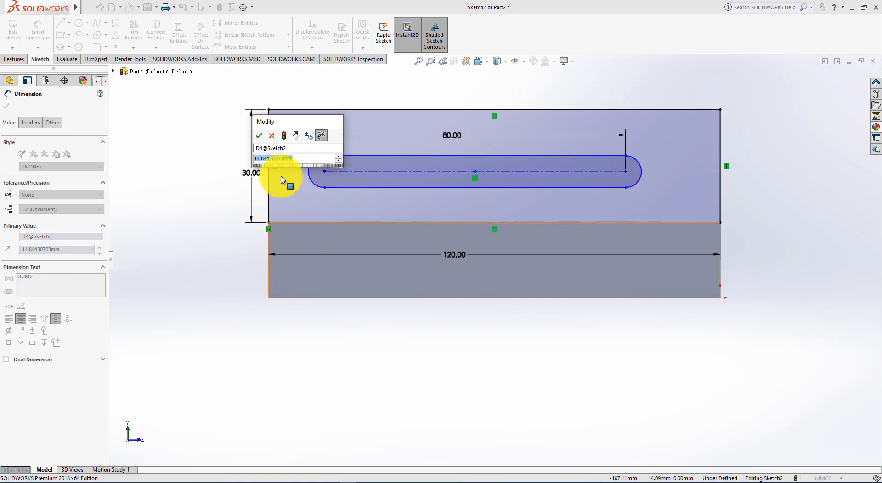
{"action": "type", "text": "20"}
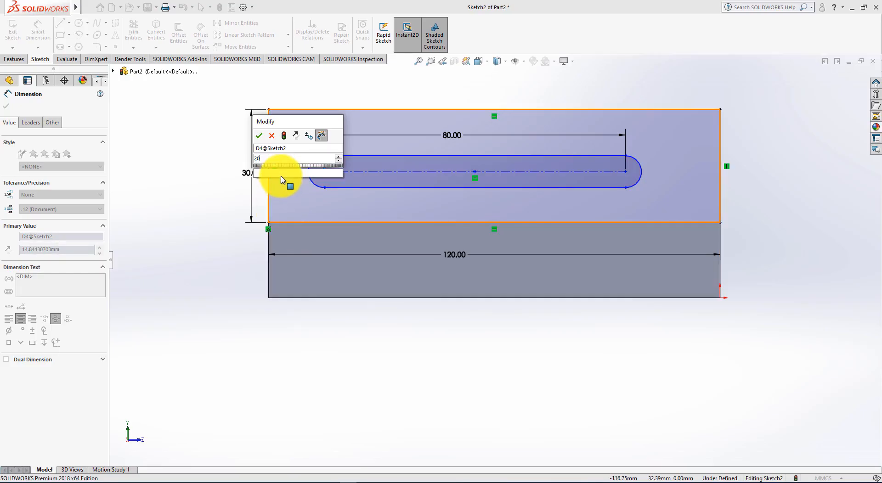
{"action": "key", "text": "Return"}
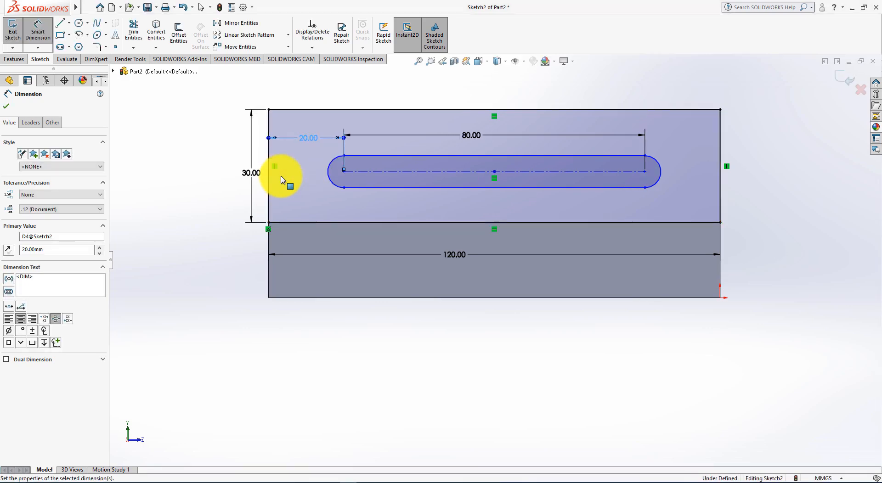
- Check the slot's end radius in the Exercise-02 drawing and dimension its right arc at R6 mm
{"action": "key", "text": "alt+Tab"}
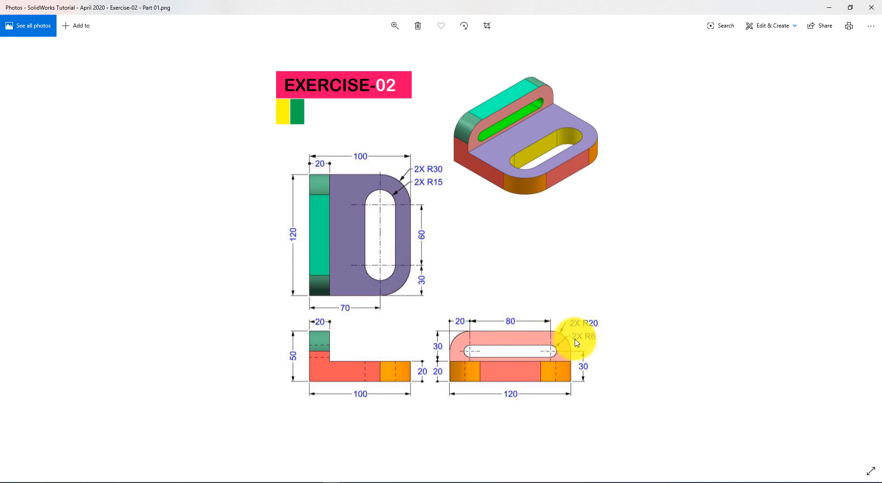
{"action": "key", "text": "alt+Tab"}
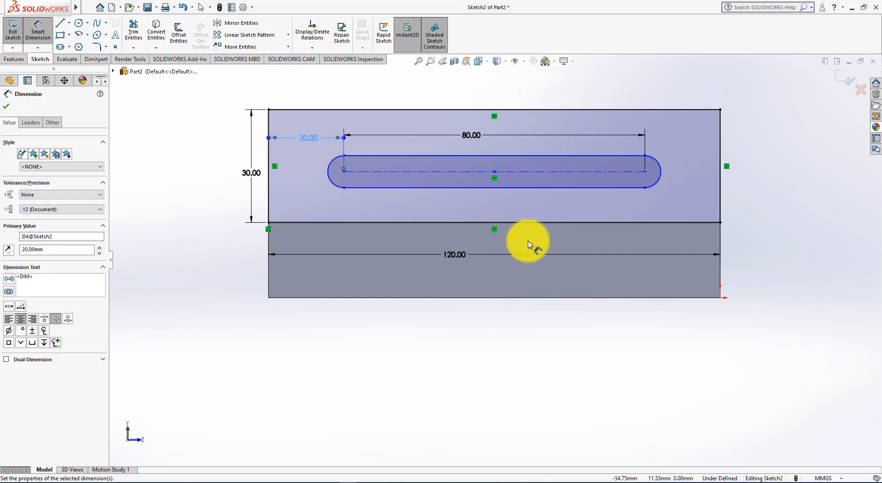
{"action": "left_click", "coordinate": [659, 168]}
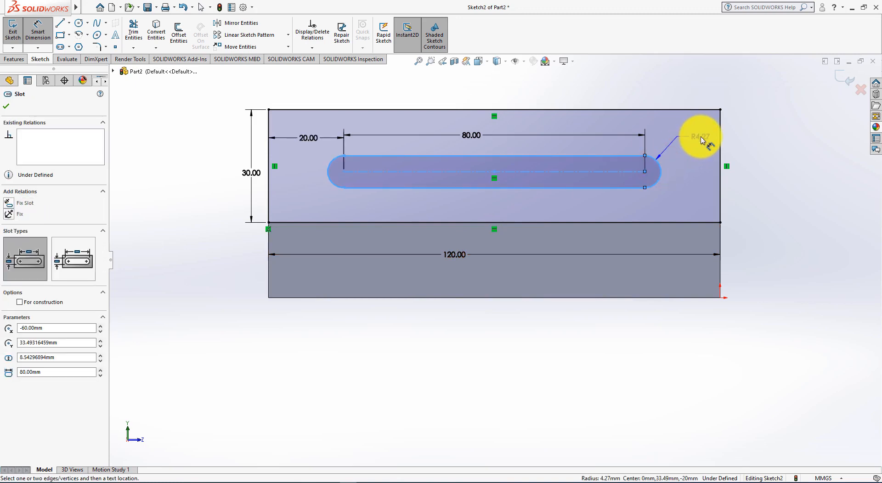
{"action": "left_click", "coordinate": [701, 140]}
{"action": "type", "text": "6"}
{"action": "key", "text": "Return"}
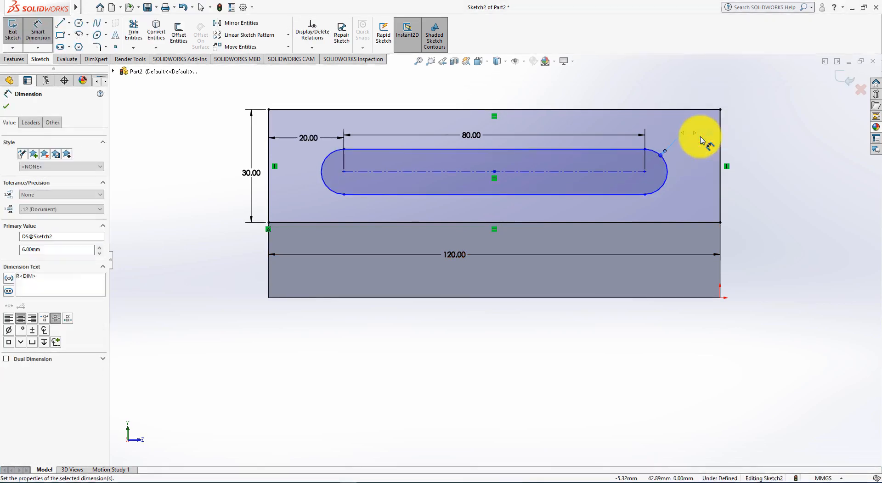
- Check the slot height in the Exercise-02 drawing and dimension the slot's right arc centre 30 mm above the base's bottom edge
{"action": "key", "text": "alt+Tab"}
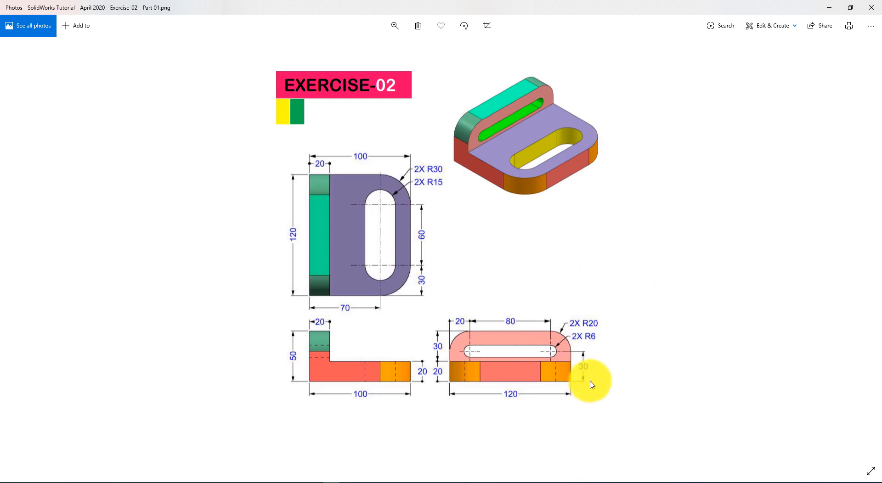
{"action": "key", "text": "alt+Tab"}
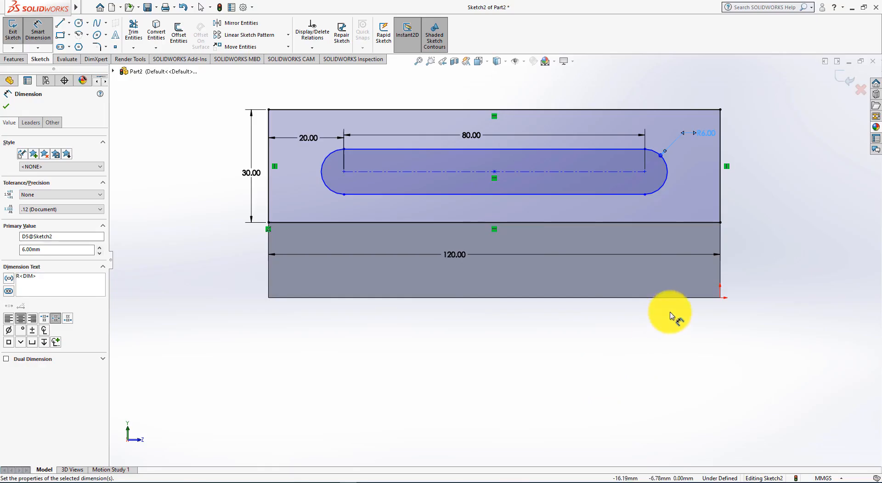
{"action": "left_click", "coordinate": [646, 174]}
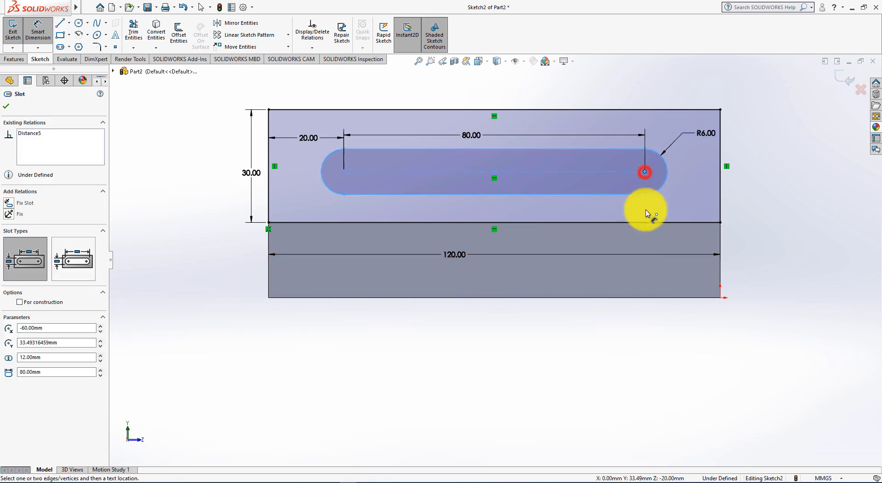
{"action": "left_click", "coordinate": [644, 298]}
{"action": "left_click", "coordinate": [754, 283]}
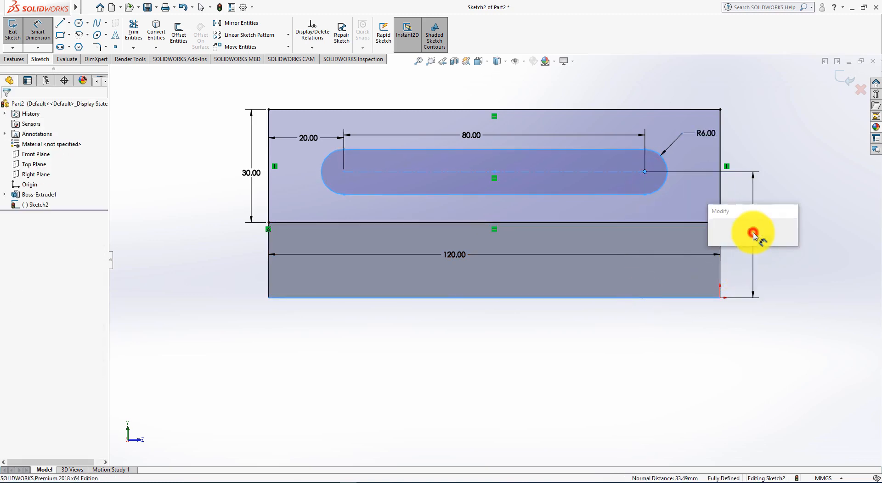
{"action": "type", "text": "30"}
{"action": "key", "text": "Return"}
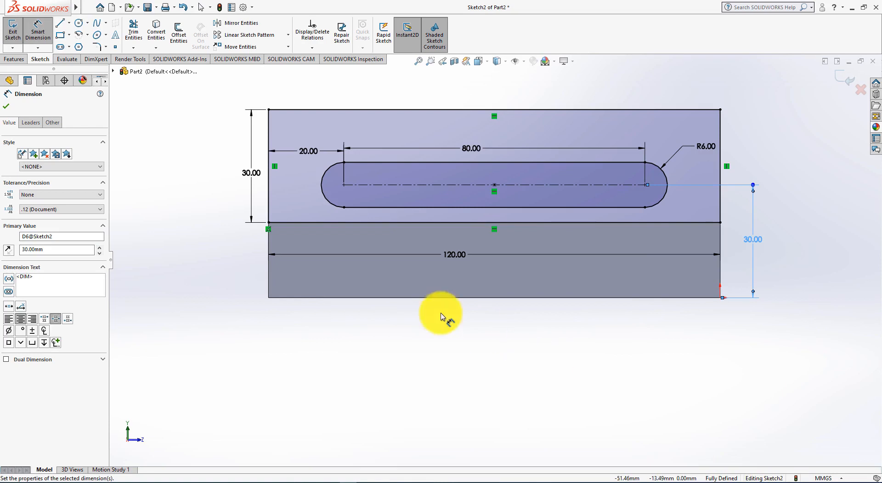
{"action": "left_click", "coordinate": [5, 110]}
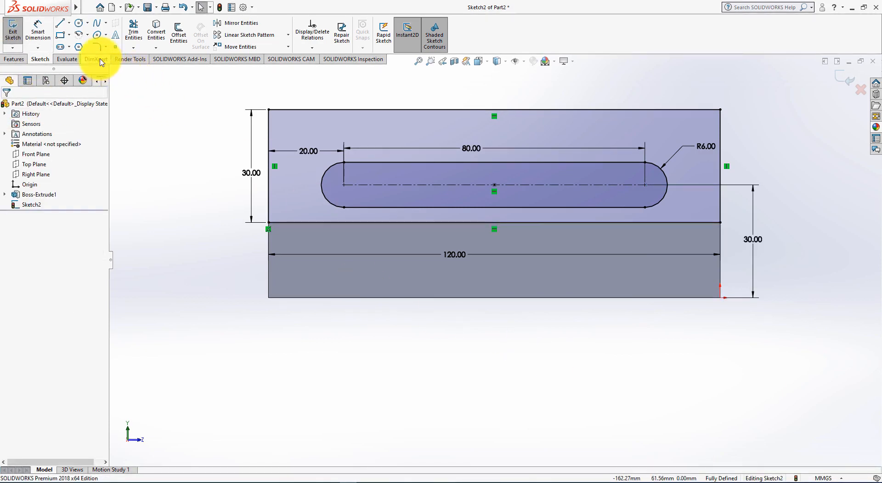
- Check the corner radius in the Exercise-02 drawing and fillet both upper corners of the flange rectangle with a 20 mm radius
{"action": "key", "text": "alt+Tab"}
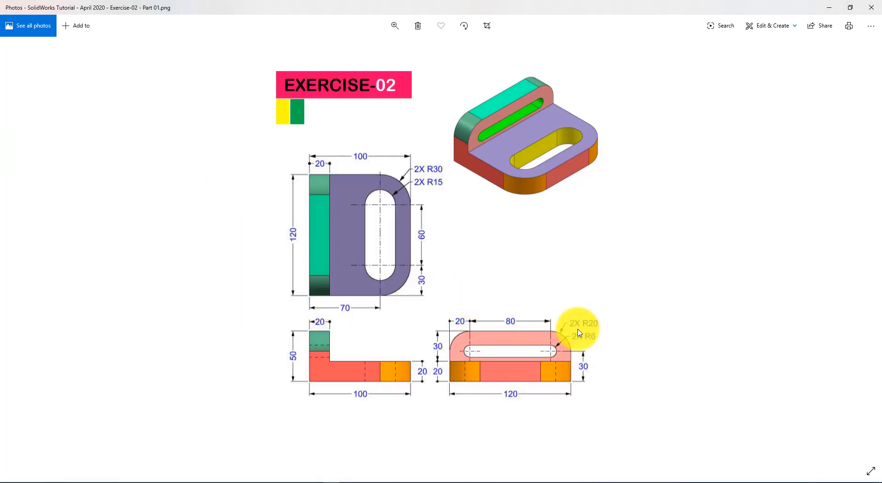
{"action": "key", "text": "alt+Tab"}
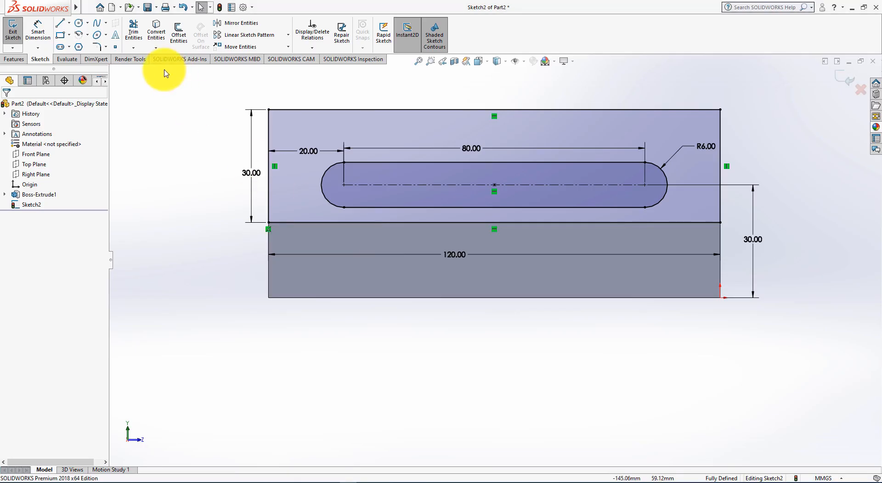
{"action": "left_click", "coordinate": [102, 49]}
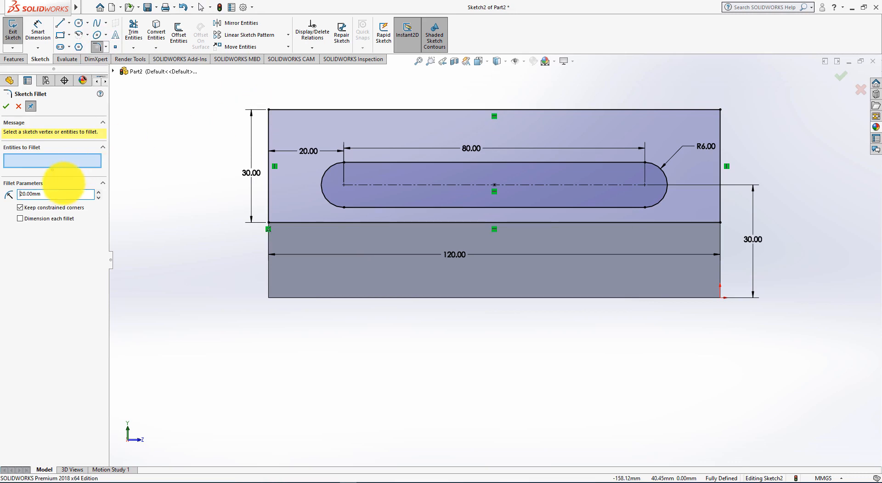
{"action": "left_click", "coordinate": [269, 110]}
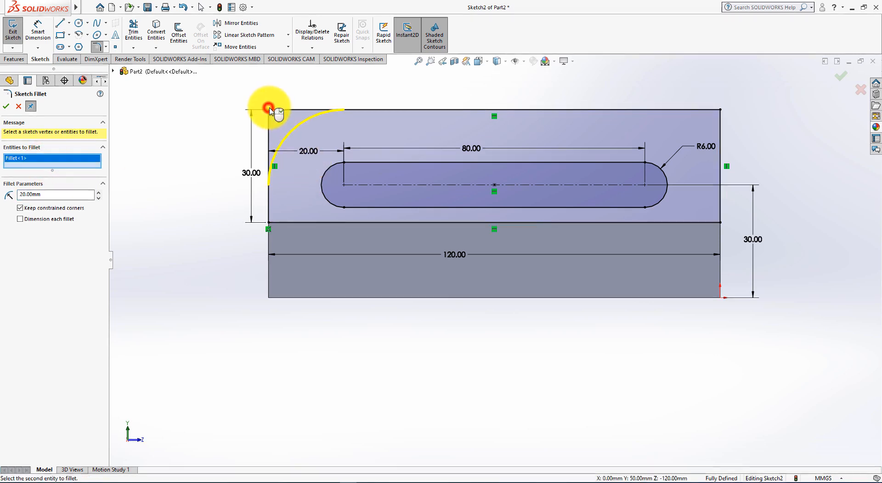
{"action": "left_click", "coordinate": [720, 111]}
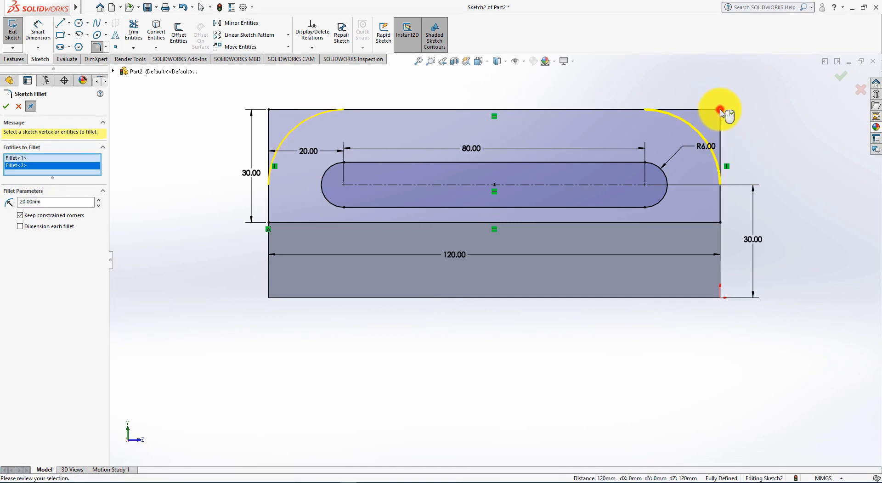
{"action": "left_click", "coordinate": [6, 106]}
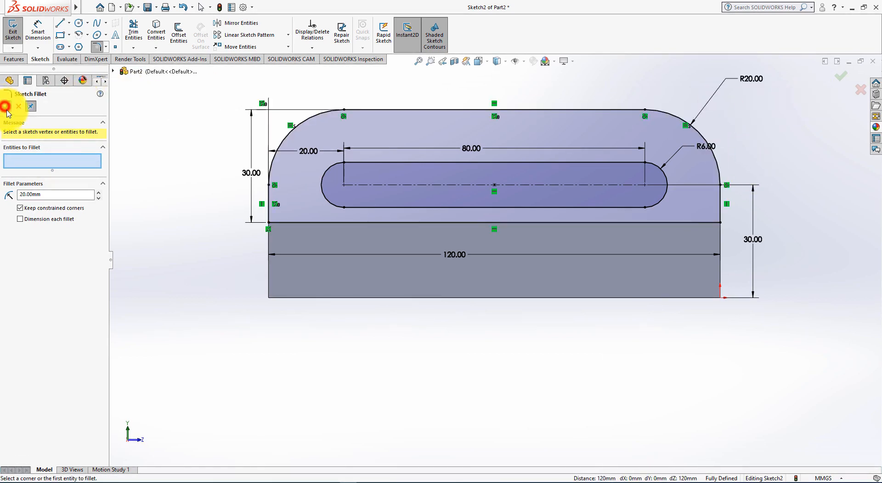
{"action": "left_click", "coordinate": [842, 79]}
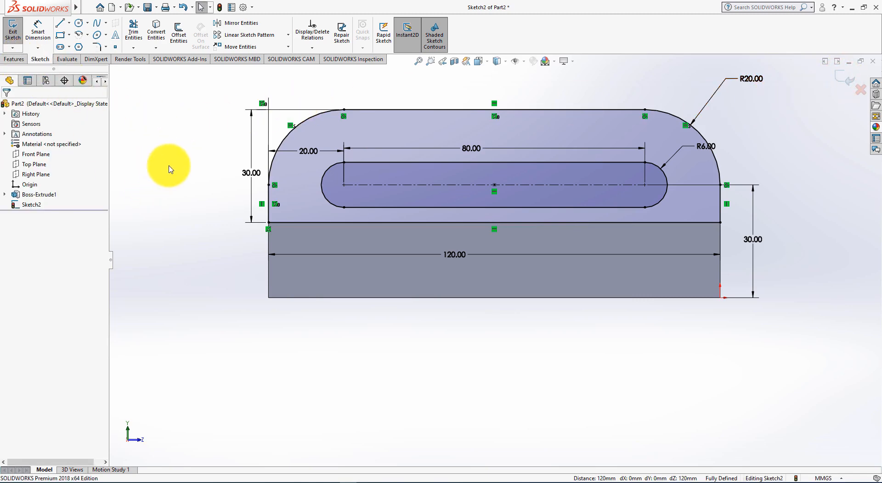
- Extrude the slotted flange profile 20 mm blind, reversed to run over the base plate and merged with it, per the Exercise-02 drawing
{"action": "middle_click_drag", "start_coordinate": [174, 168], "coordinate": [224, 189]}
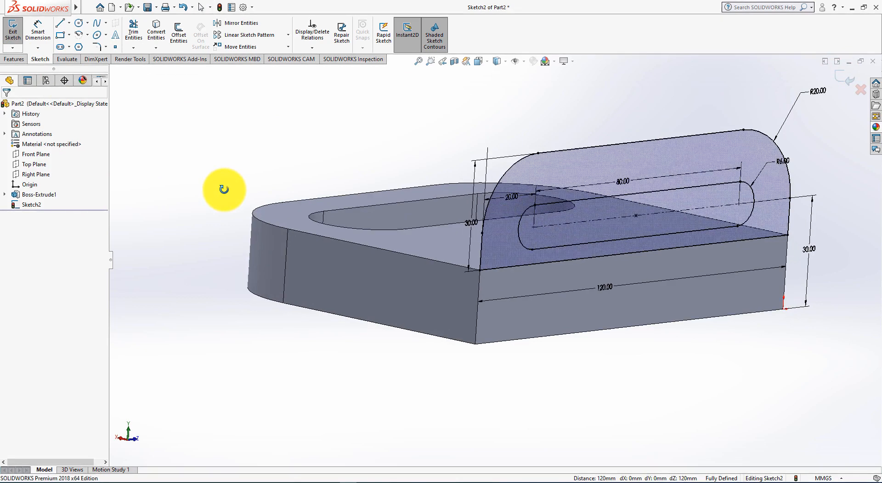
{"action": "left_click", "coordinate": [14, 60]}
{"action": "left_click", "coordinate": [17, 35]}
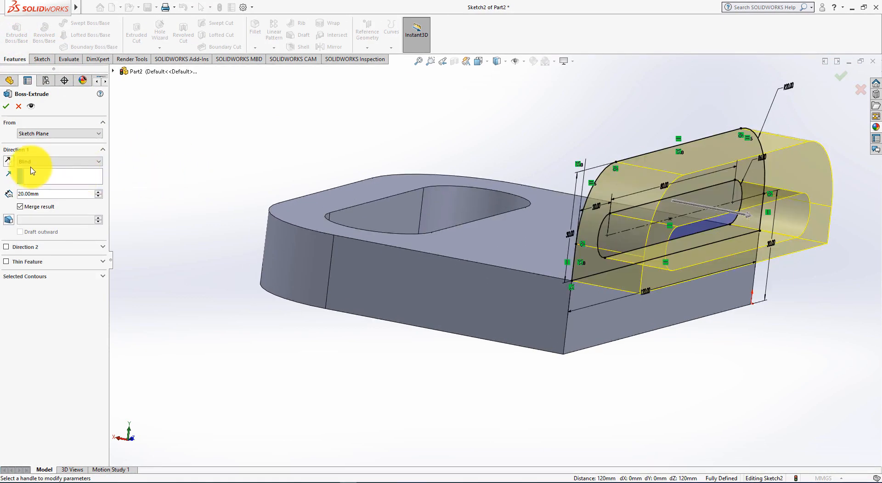
{"action": "left_click", "coordinate": [7, 162]}
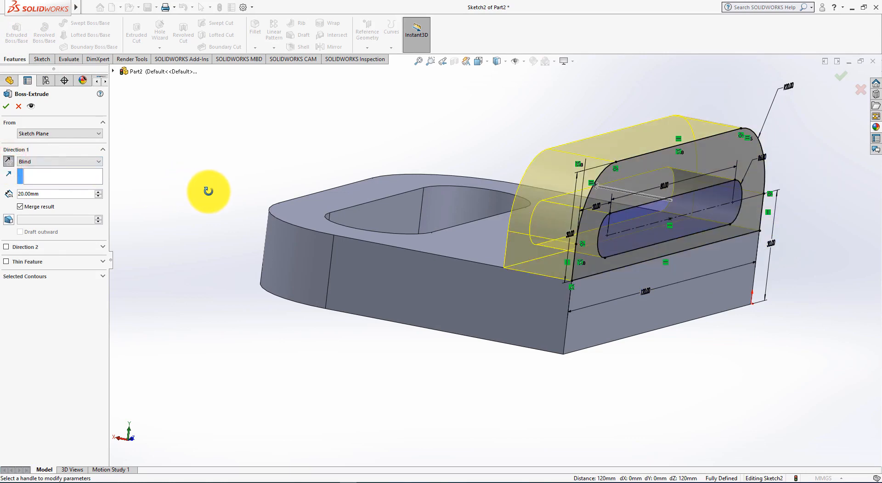
{"action": "middle_click_drag", "start_coordinate": [208, 191], "coordinate": [210, 192]}
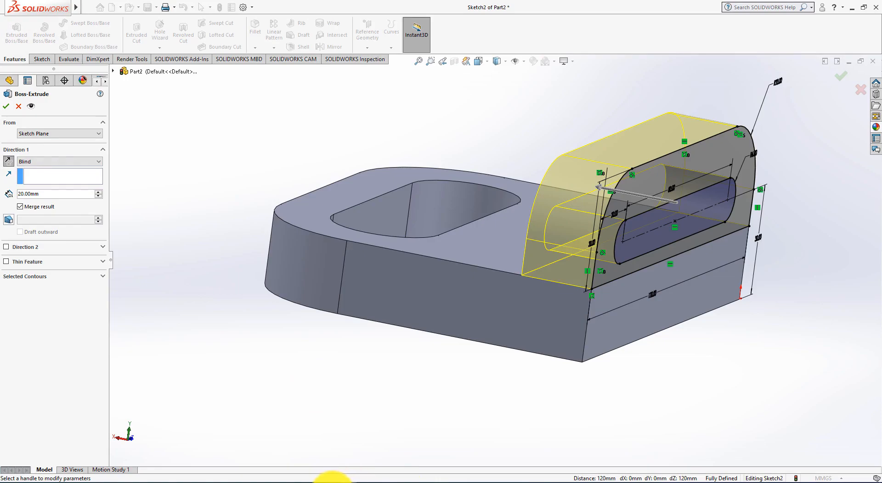
{"action": "left_click", "coordinate": [333, 480]}
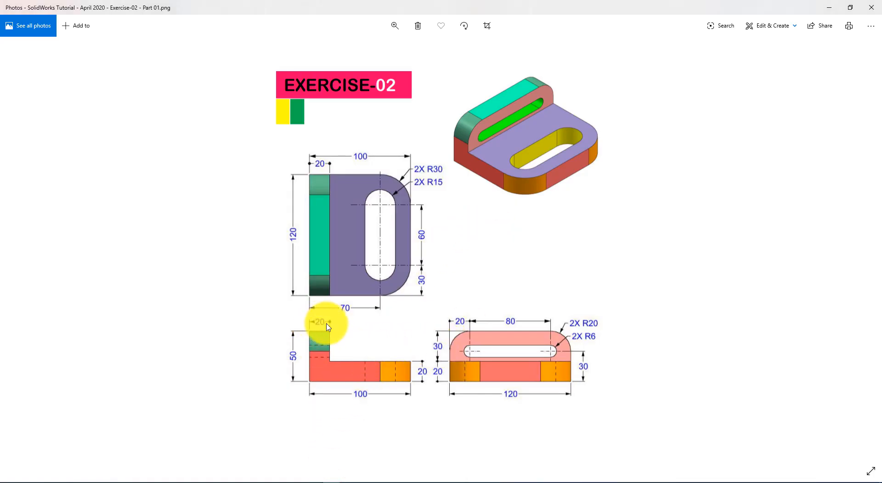
{"action": "key", "text": "alt+Tab"}
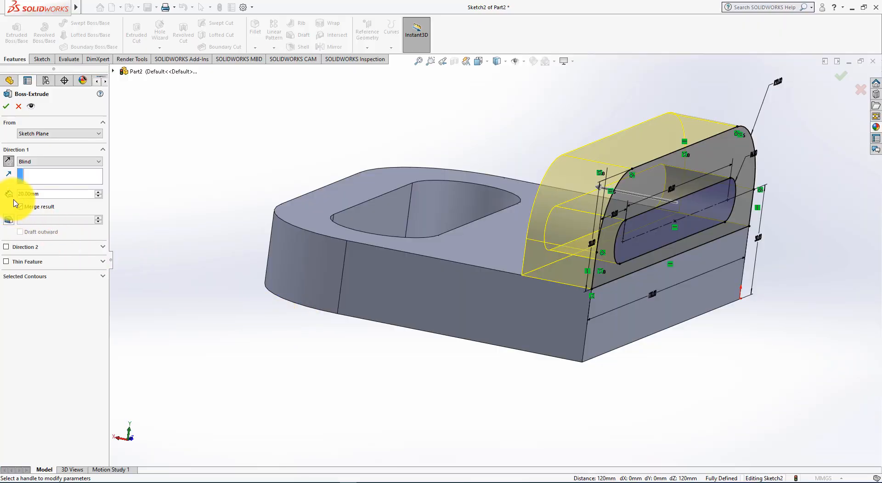
{"action": "left_click", "coordinate": [45, 194]}
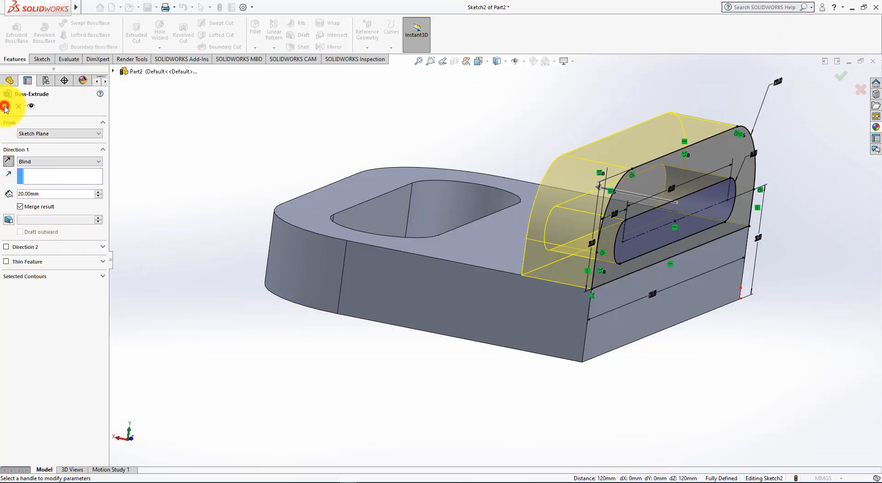
{"action": "left_click", "coordinate": [5, 106]}
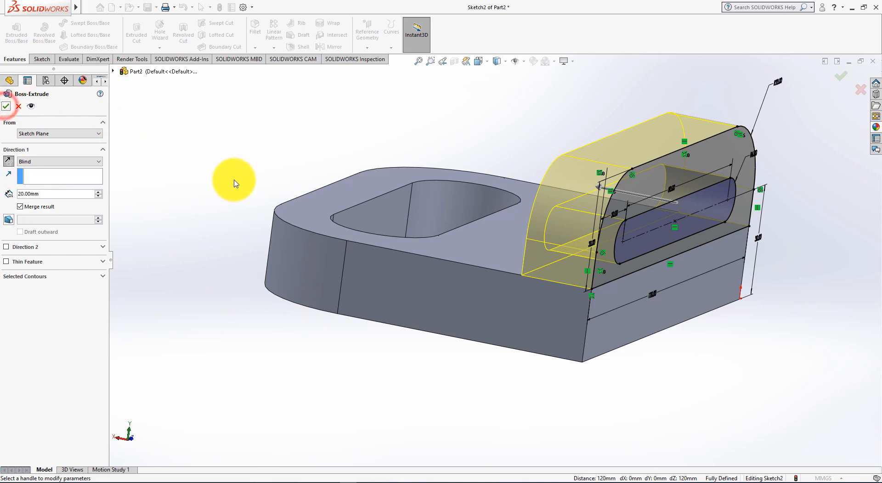
{"action": "left_click", "coordinate": [5, 107]}
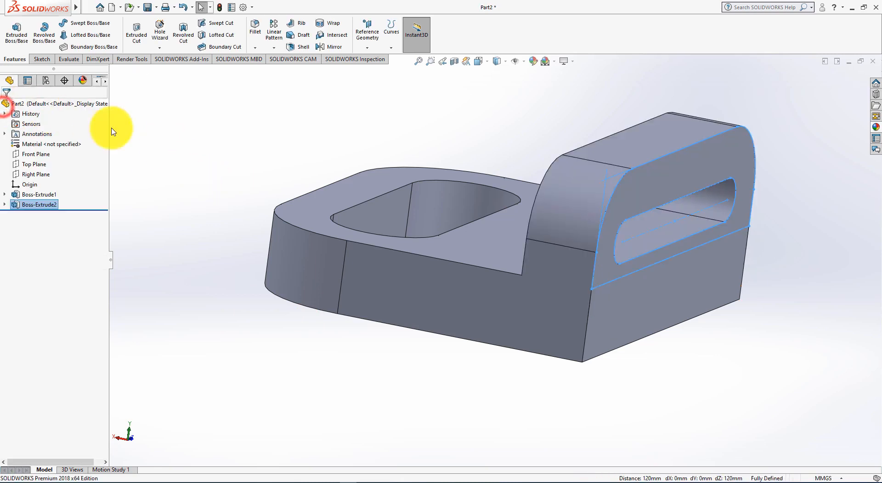
{"action": "left_click", "coordinate": [225, 182]}
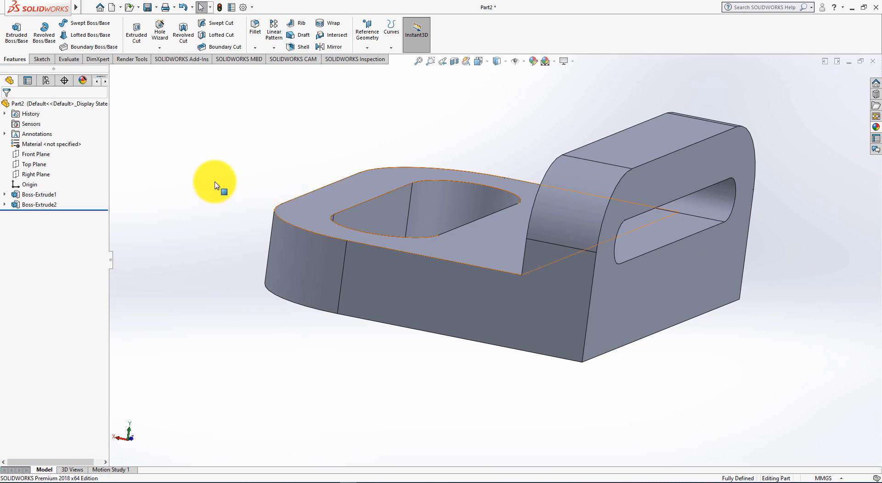
- Show the finished bracket in isometric view and compare its shape with the Exercise-02 drawing
{"action": "key", "text": "space"}
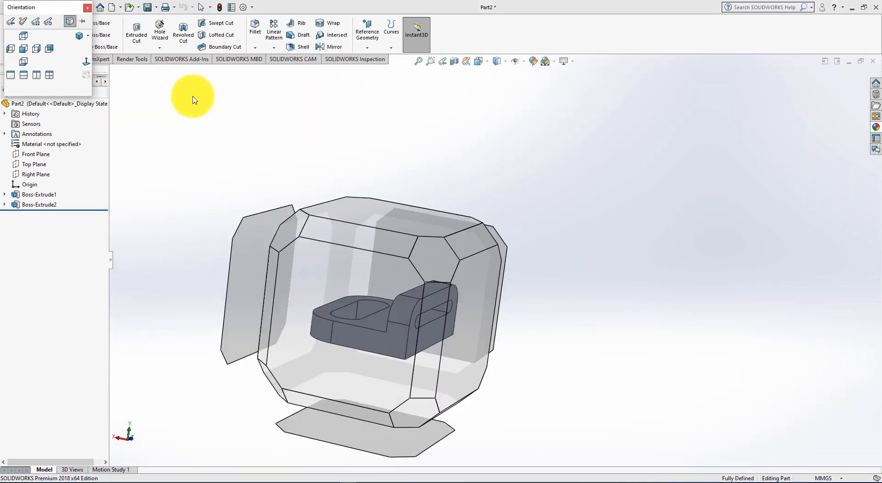
{"action": "left_click", "coordinate": [79, 36]}
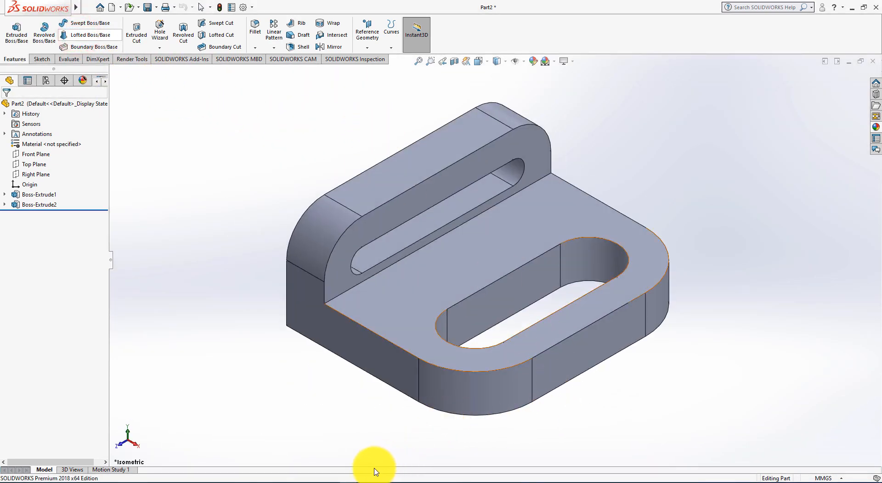
{"action": "key", "text": "alt+Tab"}
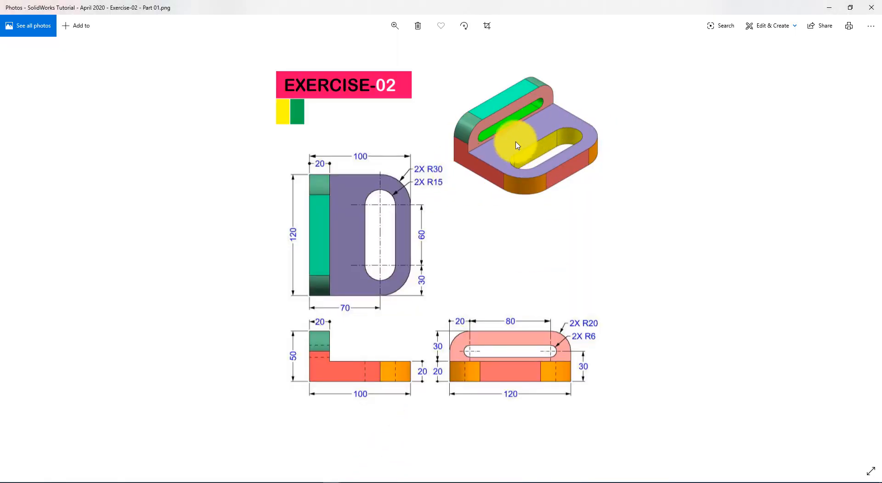
{"action": "key", "text": "alt+Tab"}
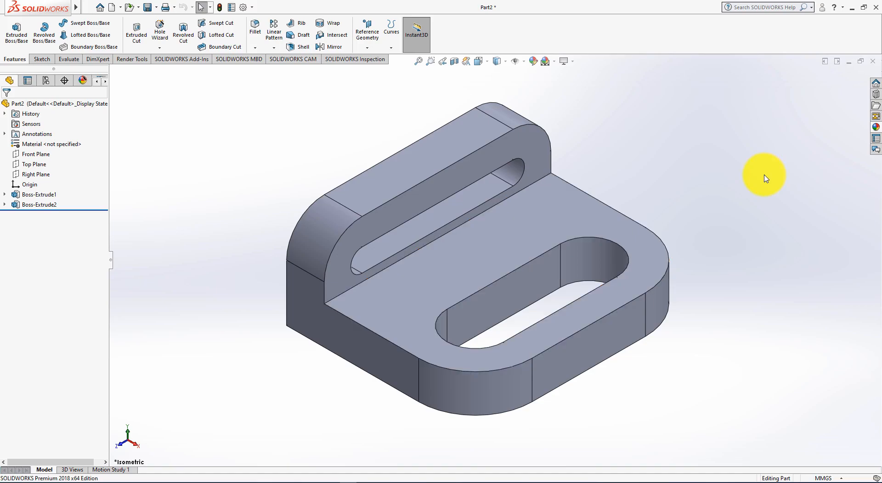
{"action": "key", "text": "alt+Tab"}
{"action": "left_click", "coordinate": [737, 401]}
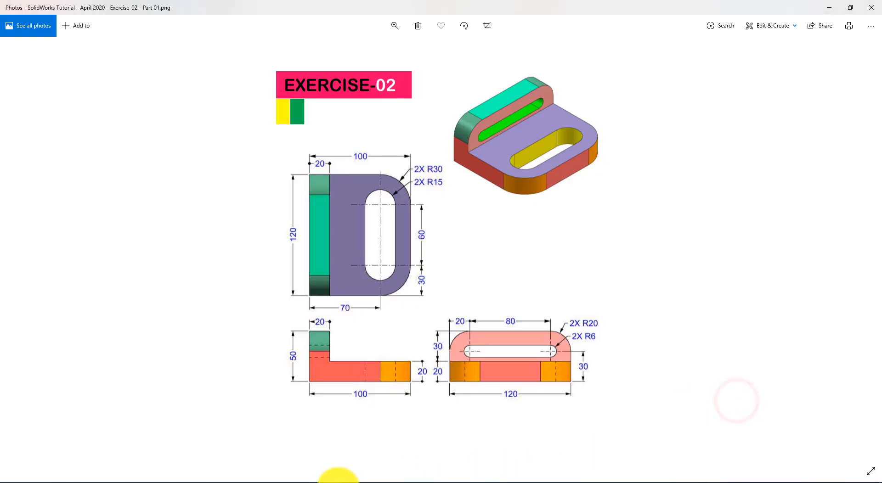
{"action": "left_click", "coordinate": [307, 482]}
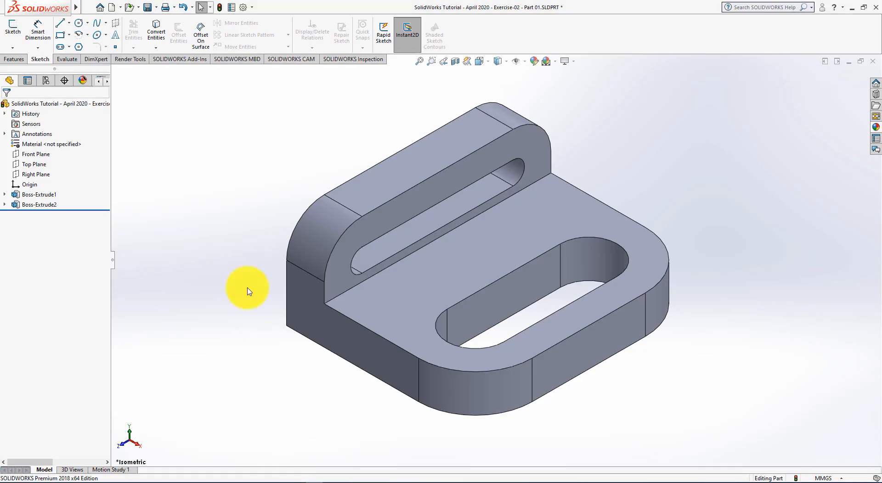
- Colour only the flange's flat top face light green (RGB 128, 255, 128), using the Exercise-02 drawing as colour reference
{"action": "left_click", "coordinate": [535, 61]}
{"action": "left_click", "coordinate": [46, 240]}
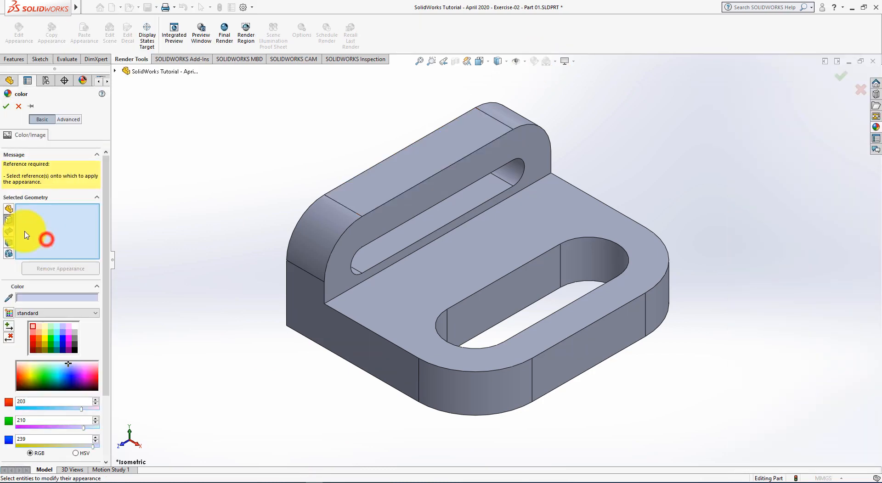
{"action": "left_click", "coordinate": [9, 221]}
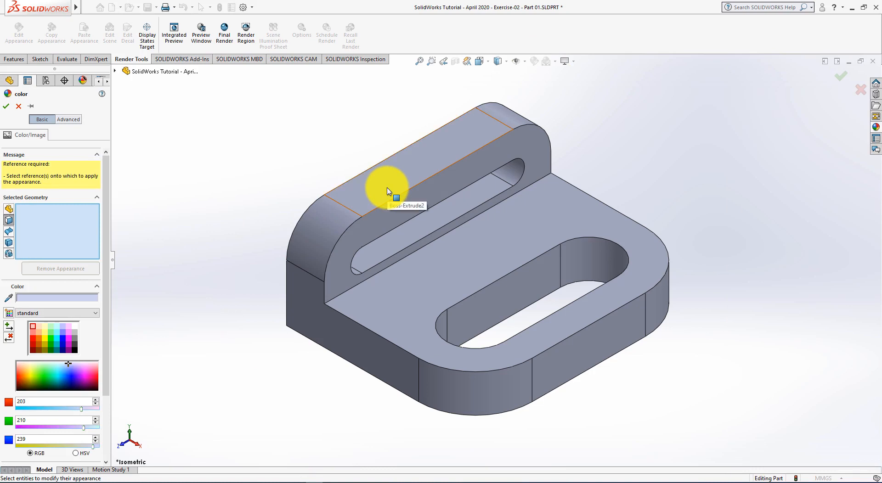
{"action": "left_click", "coordinate": [389, 191]}
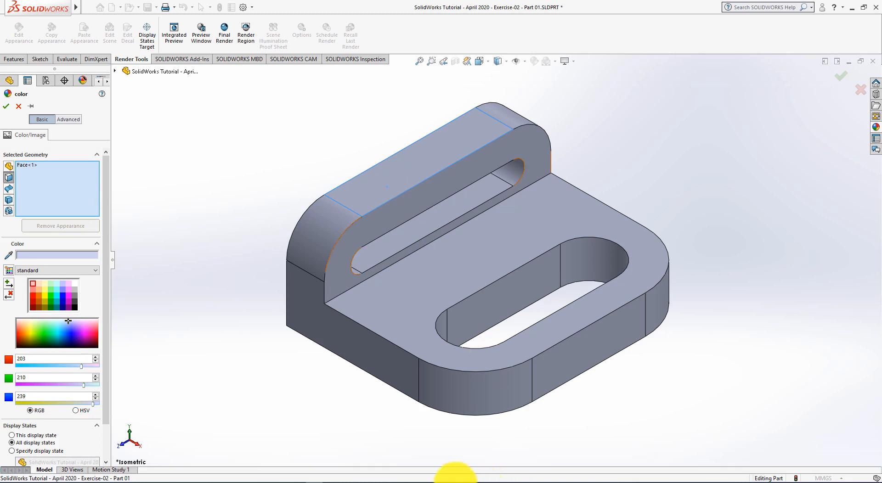
{"action": "left_click", "coordinate": [335, 480]}
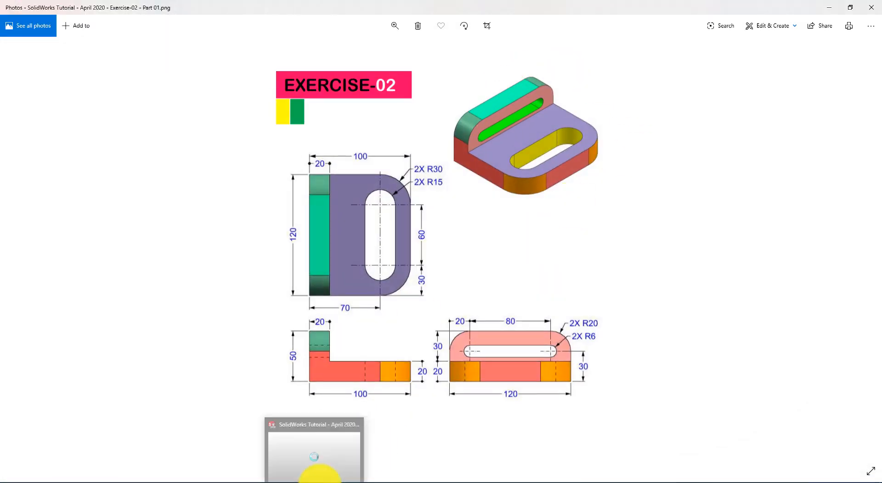
{"action": "left_click", "coordinate": [331, 478]}
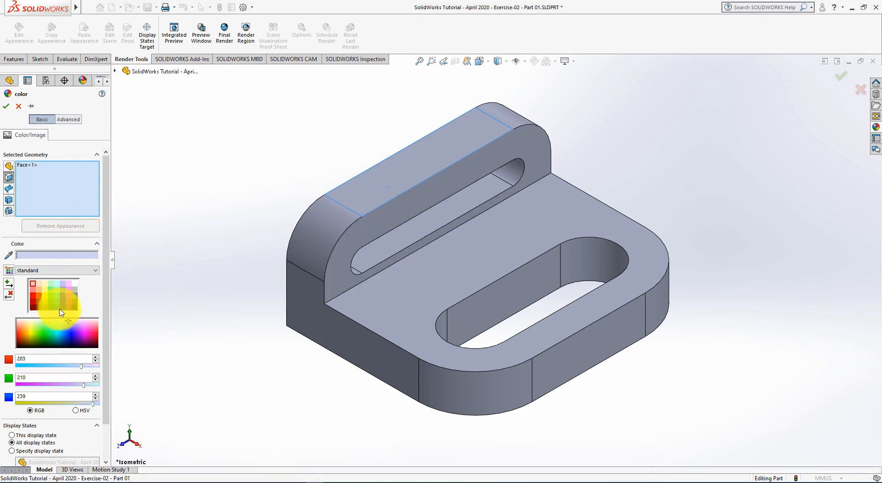
{"action": "left_click", "coordinate": [51, 294]}
{"action": "key", "text": "alt+Tab"}
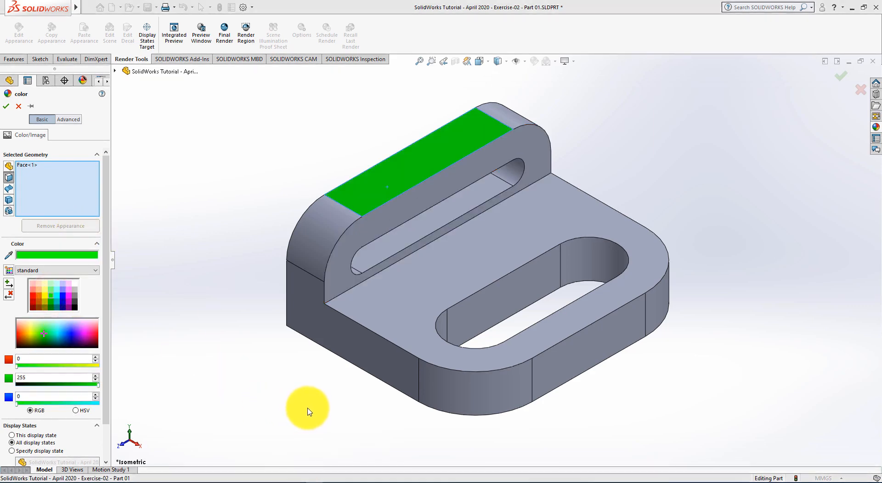
{"action": "key", "text": "alt+Tab"}
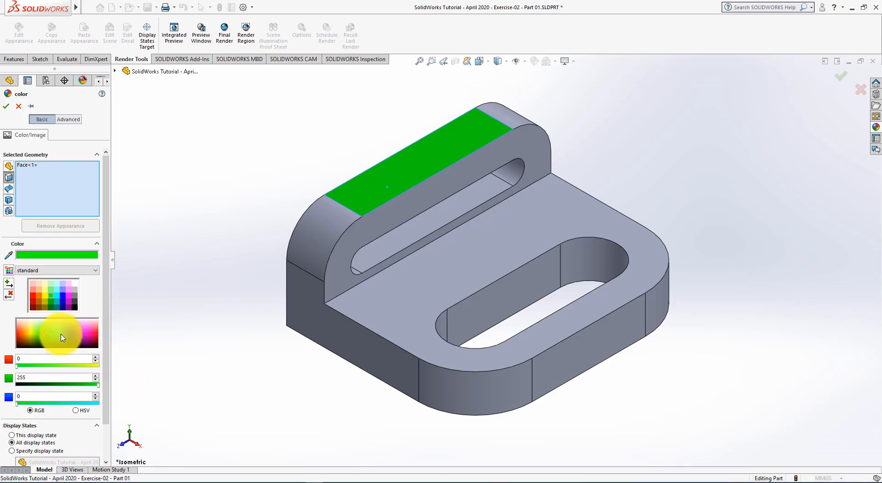
{"action": "left_click", "coordinate": [50, 291]}
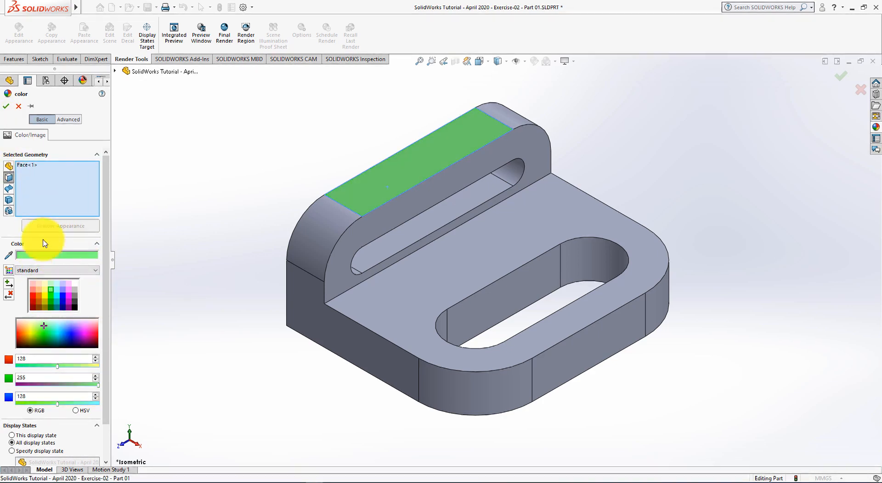
{"action": "left_click", "coordinate": [7, 107]}
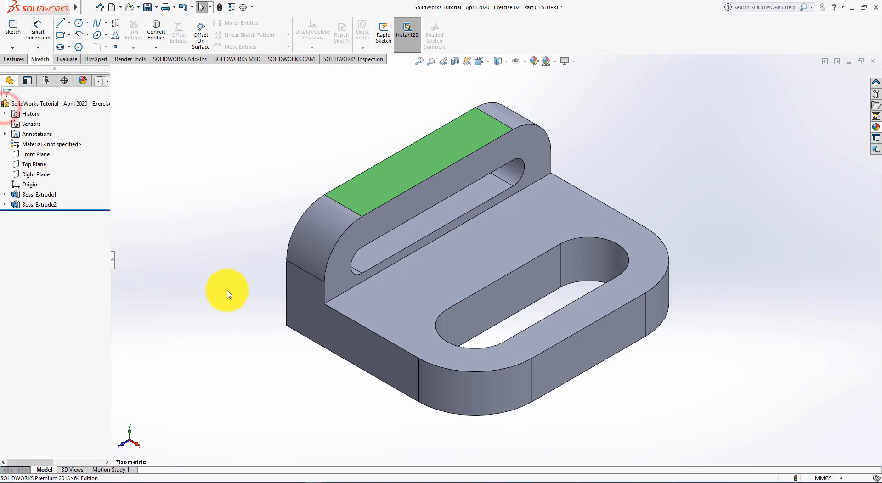
- Colour both rounded corner faces of the flange dark green (RGB 0, 192, 0), using the Exercise-02 drawing as colour reference
{"action": "key", "text": "alt+Tab"}
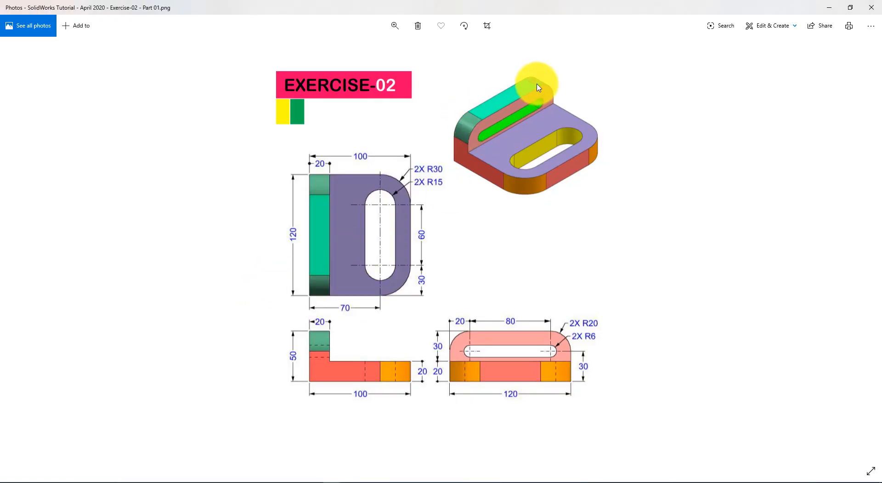
{"action": "key", "text": "alt+Tab"}
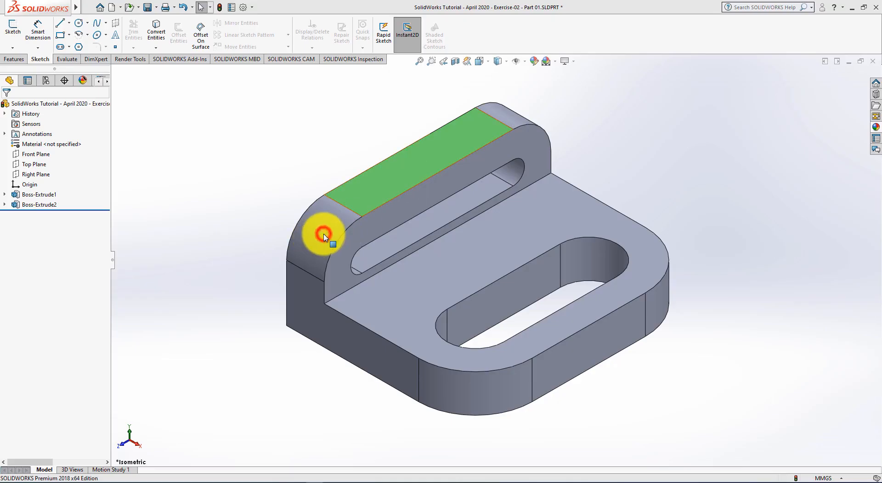
{"action": "double_click", "coordinate": [324, 237]}
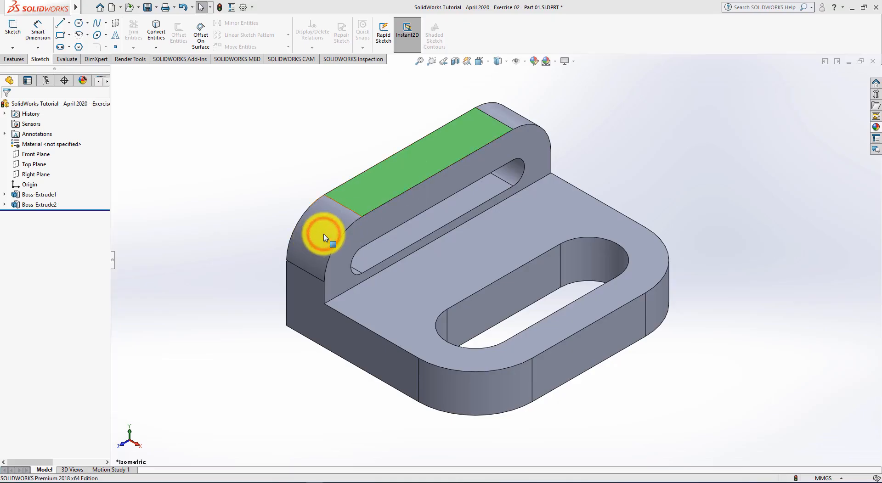
{"action": "left_click", "coordinate": [531, 65]}
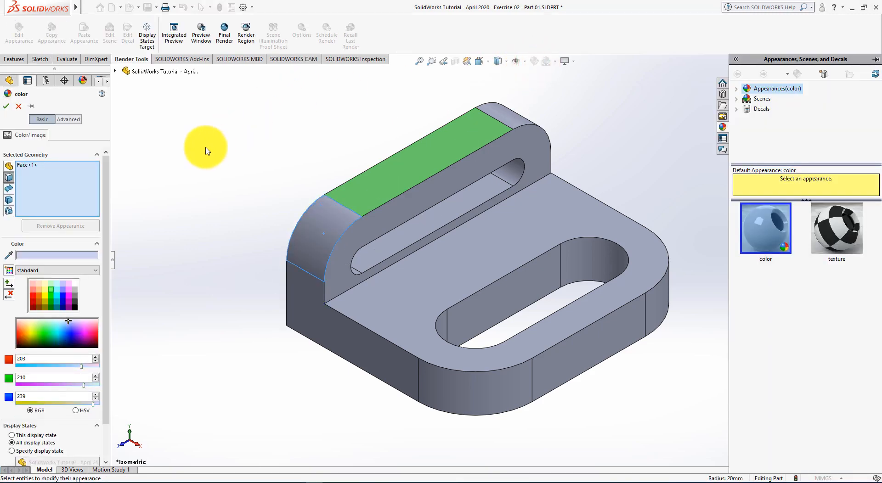
{"action": "left_click", "coordinate": [49, 296]}
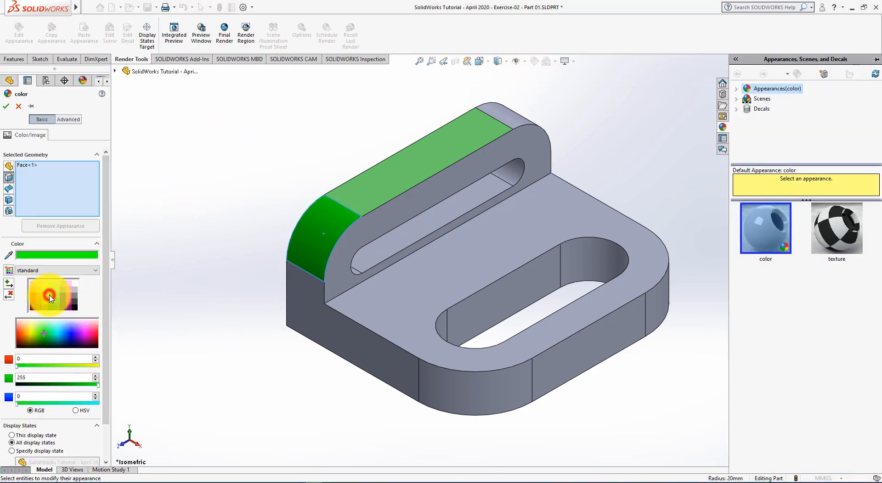
{"action": "left_click", "coordinate": [51, 302]}
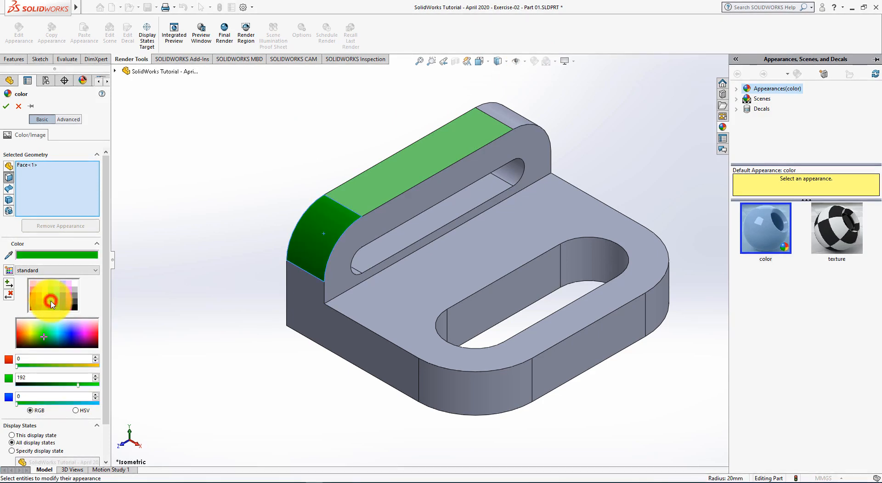
{"action": "left_click", "coordinate": [512, 123]}
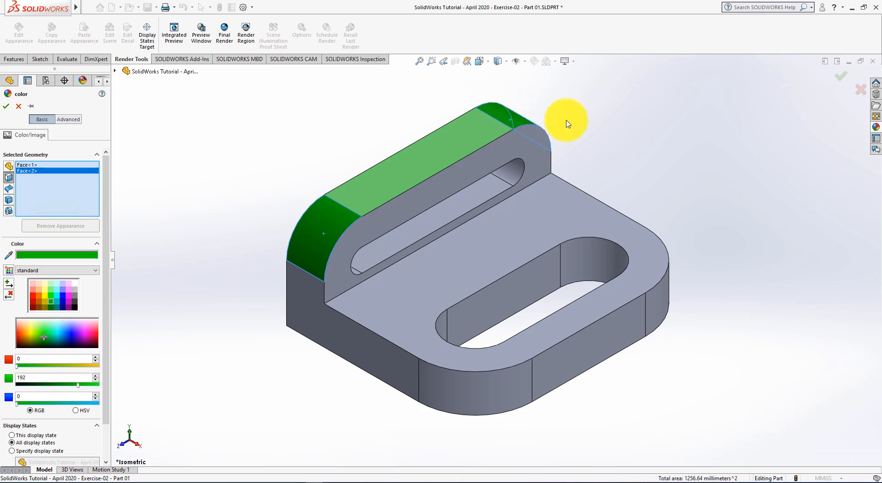
{"action": "left_click", "coordinate": [8, 109]}
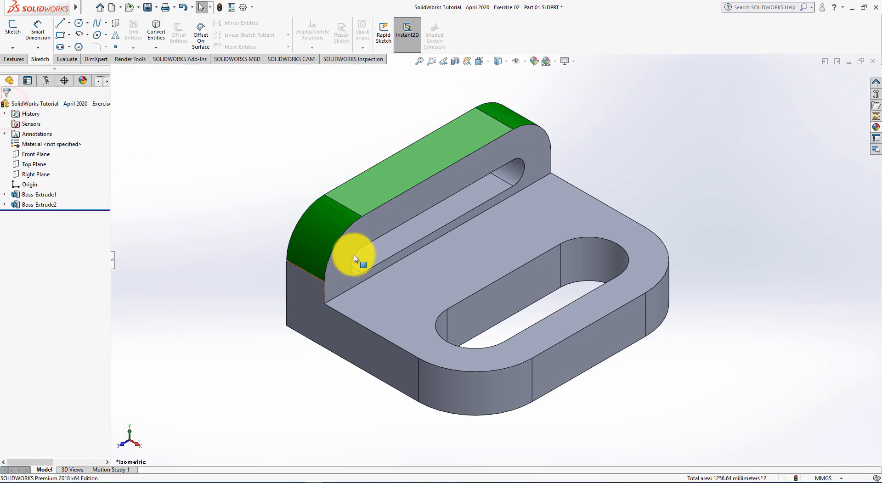
- Set the flange's slotted front face to light pink (RGB 255, 192, 192), checking the shade against the Exercise-02 drawing
{"action": "left_click", "coordinate": [355, 242]}
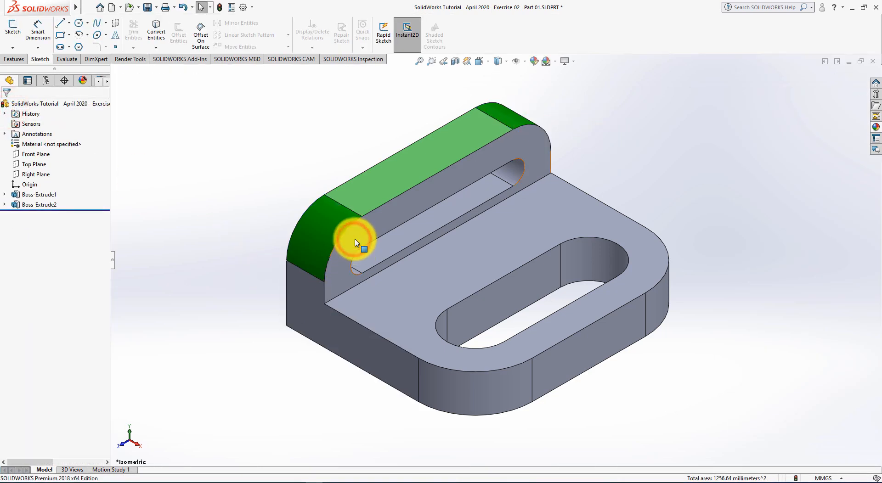
{"action": "left_click", "coordinate": [533, 62]}
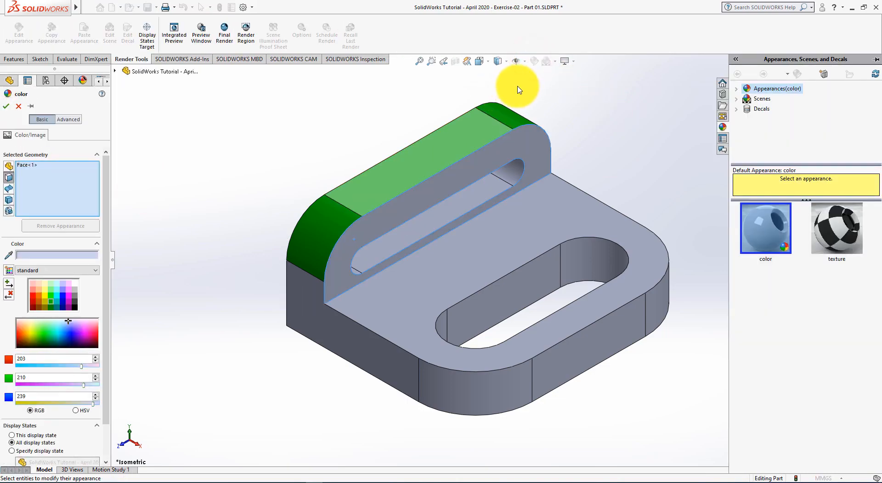
{"action": "key", "text": "alt+Tab"}
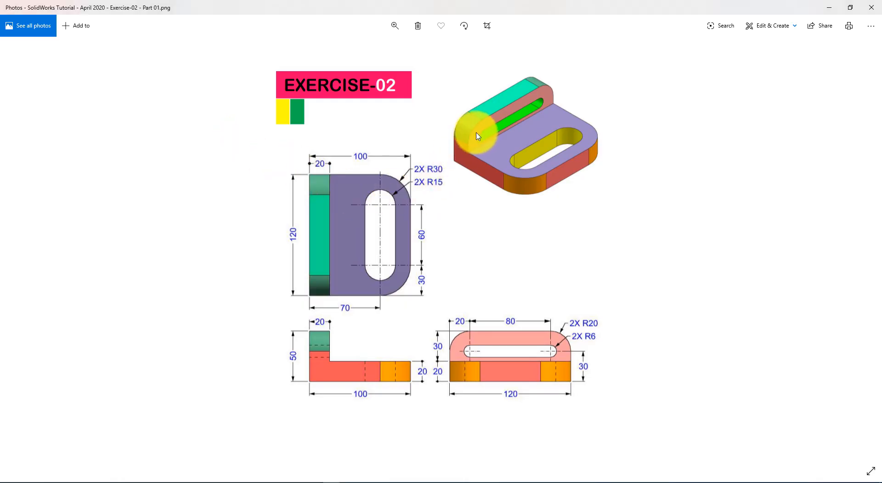
{"action": "key", "text": "alt+Tab"}
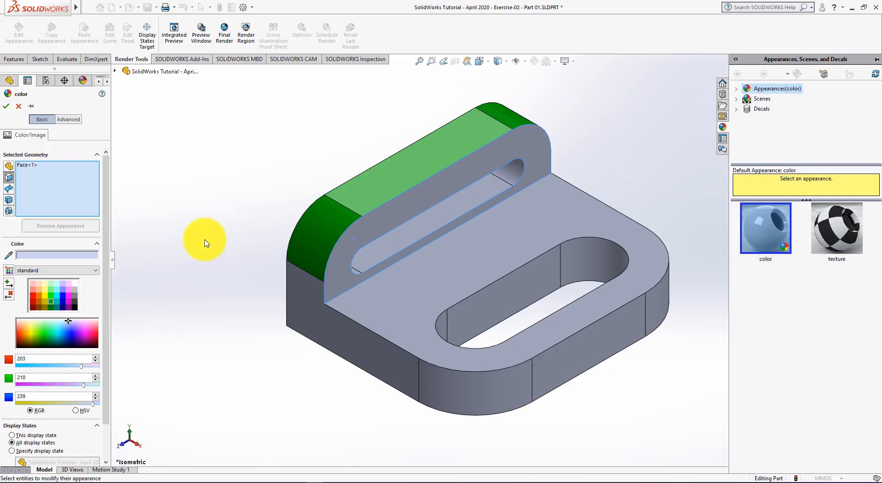
{"action": "left_click", "coordinate": [38, 299]}
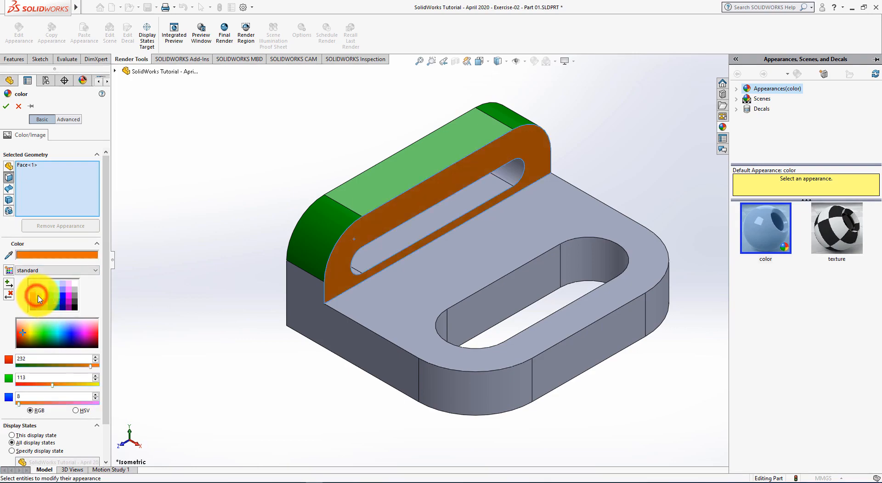
{"action": "key", "text": "alt+Tab"}
{"action": "key", "text": "alt+Tab"}
{"action": "left_click", "coordinate": [36, 289]}
{"action": "key", "text": "alt+Tab"}
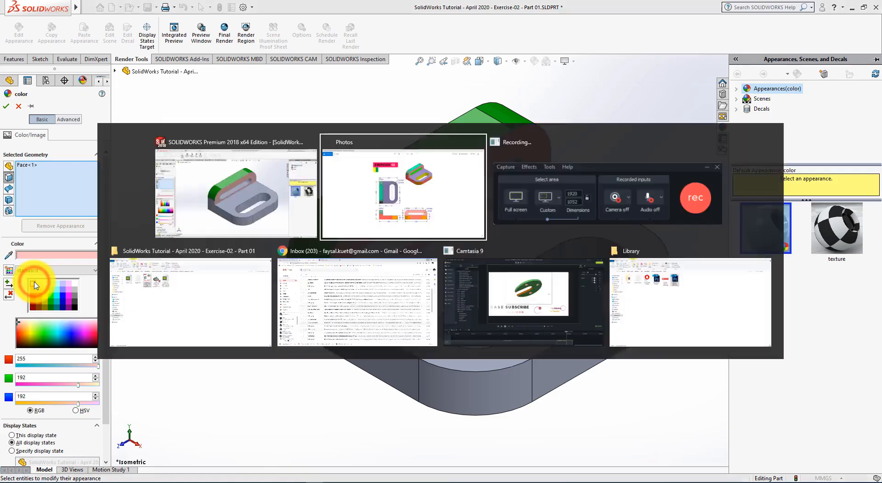
{"action": "key", "text": "alt+Tab"}
- Include the bracket's slotted rear face in the light pink colouring and apply it
{"action": "middle_click_drag", "start_coordinate": [228, 258], "coordinate": [295, 250]}
{"action": "left_click", "coordinate": [352, 231]}
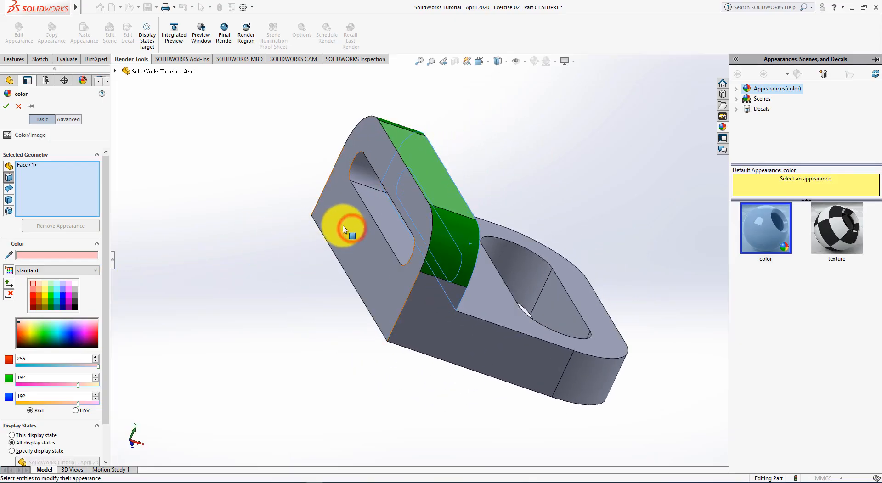
{"action": "left_click", "coordinate": [7, 107]}
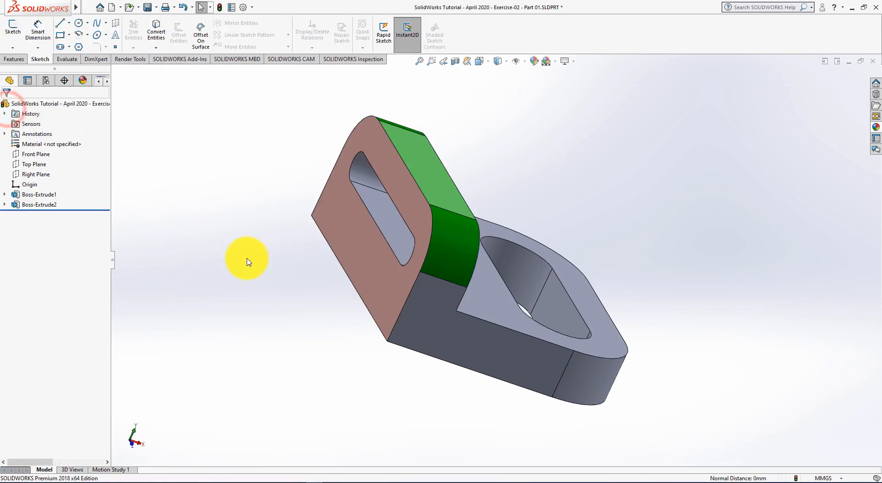
- Set the flat side face below the flange's rounded corner to light red (RGB 255, 128, 128), matching the Exercise-02 drawing
{"action": "middle_click_drag", "start_coordinate": [244, 257], "coordinate": [164, 225]}
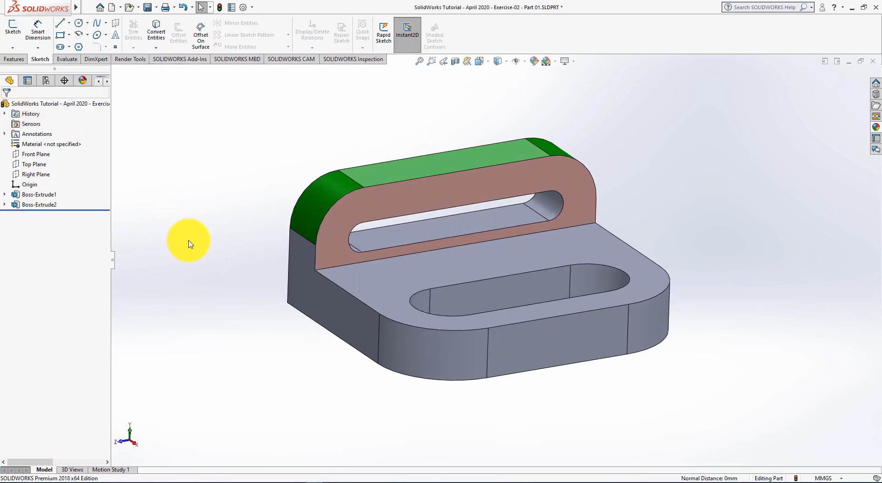
{"action": "key", "text": "alt+Tab"}
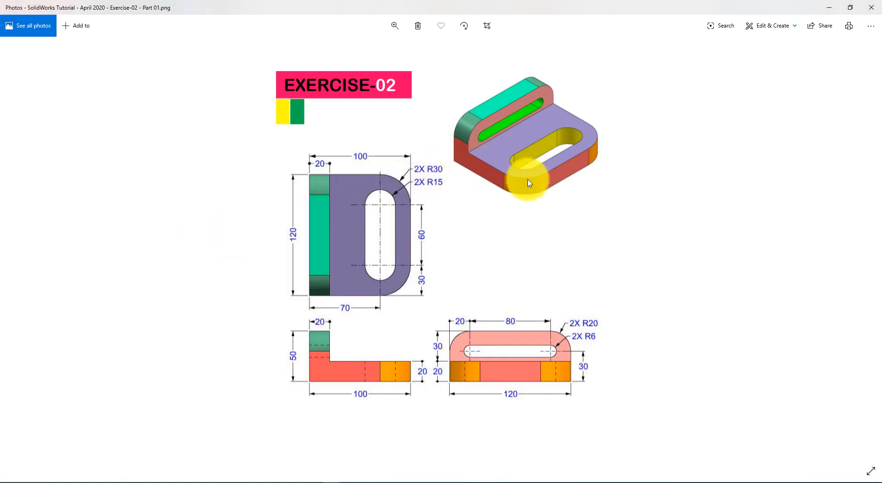
{"action": "key", "text": "alt+Tab"}
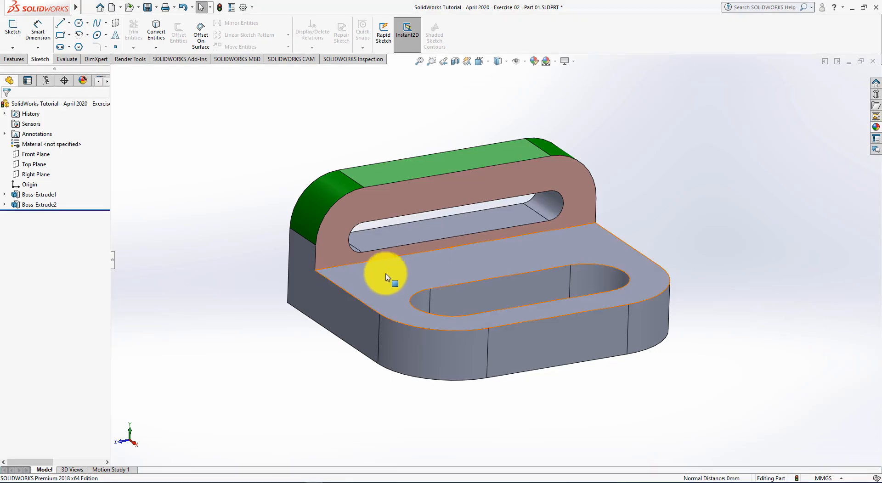
{"action": "left_click", "coordinate": [325, 307]}
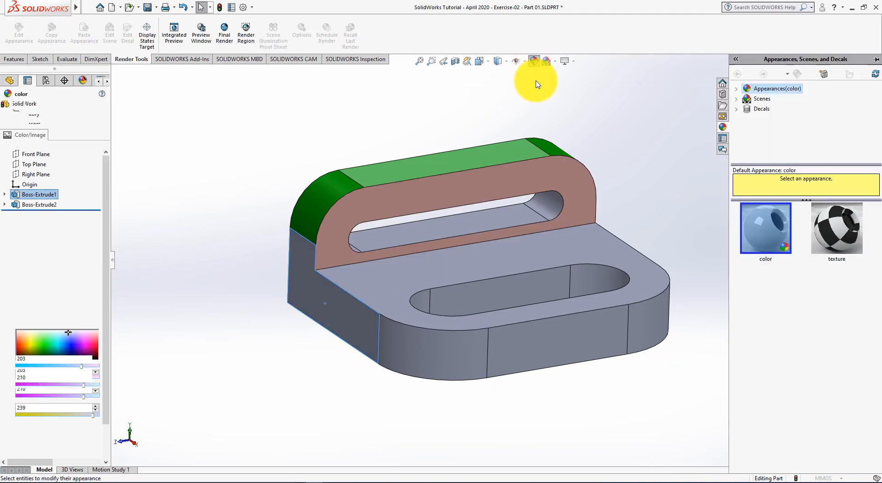
{"action": "key", "text": "alt+Tab"}
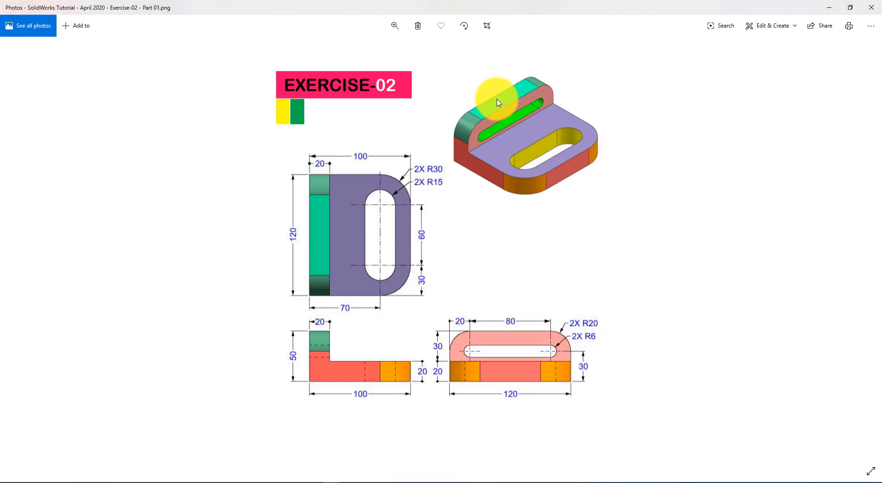
{"action": "key", "text": "alt+Tab"}
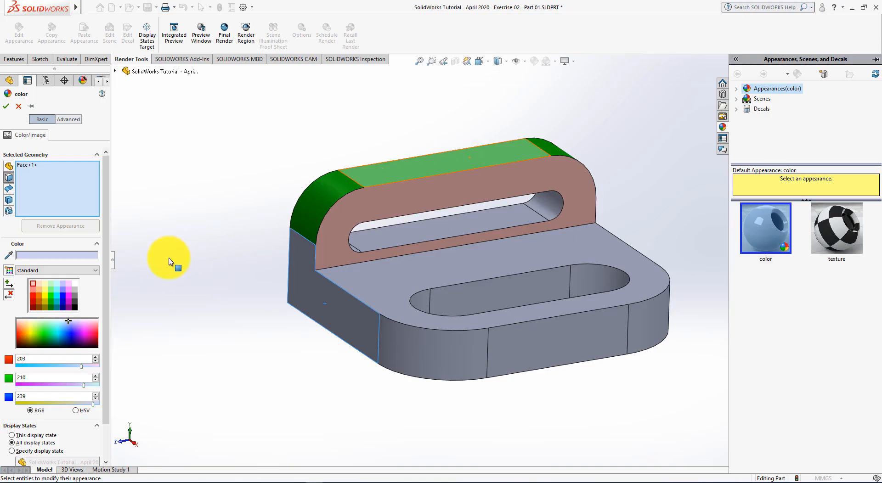
{"action": "left_click", "coordinate": [33, 293]}
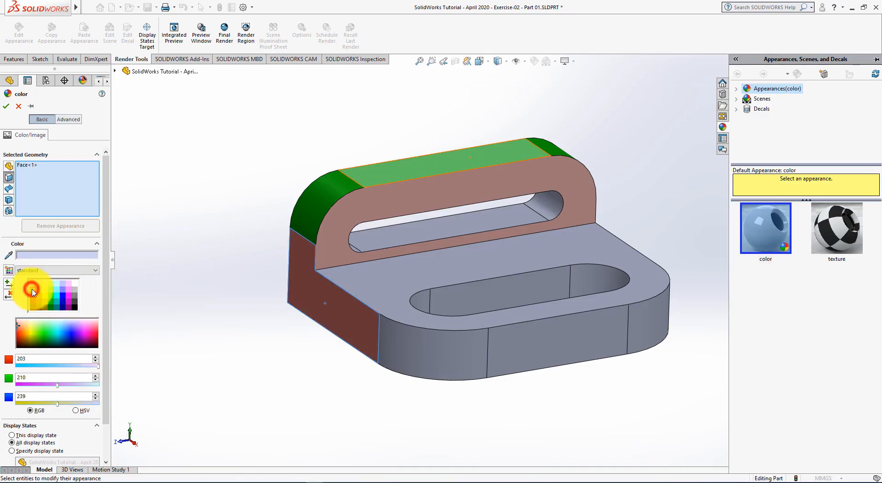
{"action": "key", "text": "alt+Tab"}
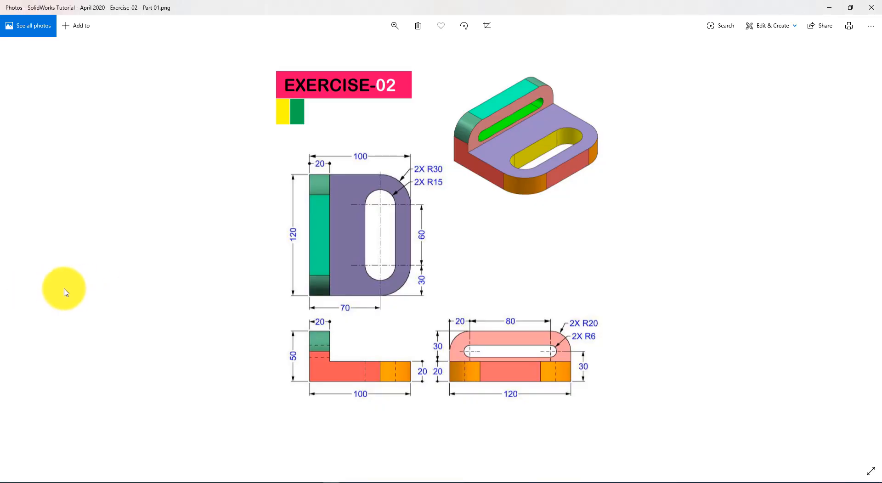
{"action": "key", "text": "alt+Tab"}
{"action": "left_click", "coordinate": [33, 298]}
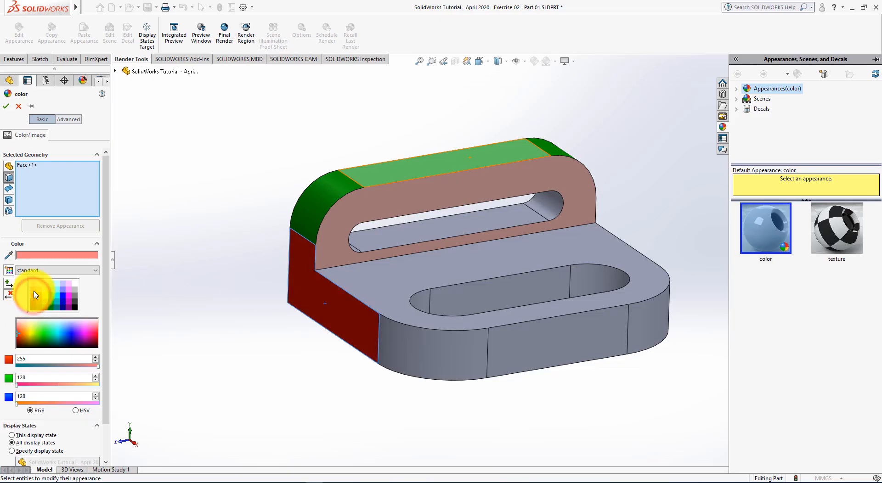
{"action": "left_click", "coordinate": [33, 288]}
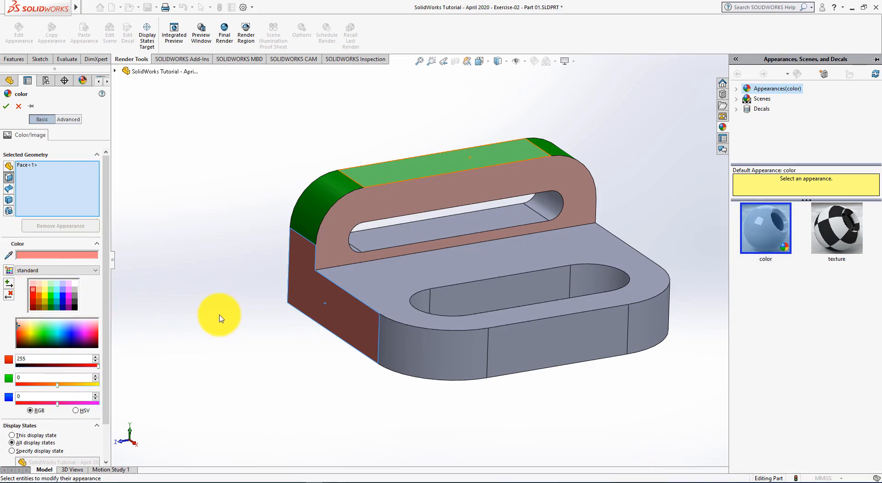
- Include the base plate's flat front face and the opposite side face in the light red colouring and apply it
{"action": "key", "text": "alt+Tab"}
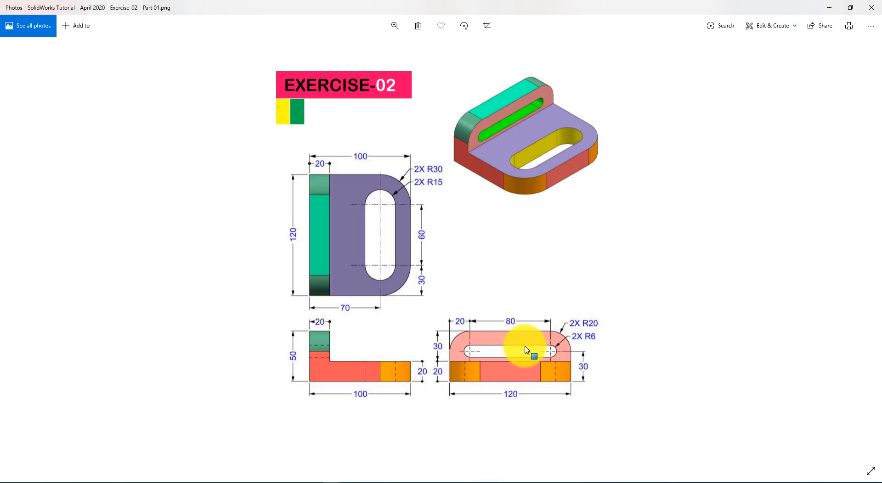
{"action": "key", "text": "alt+Tab"}
{"action": "left_click", "coordinate": [529, 346]}
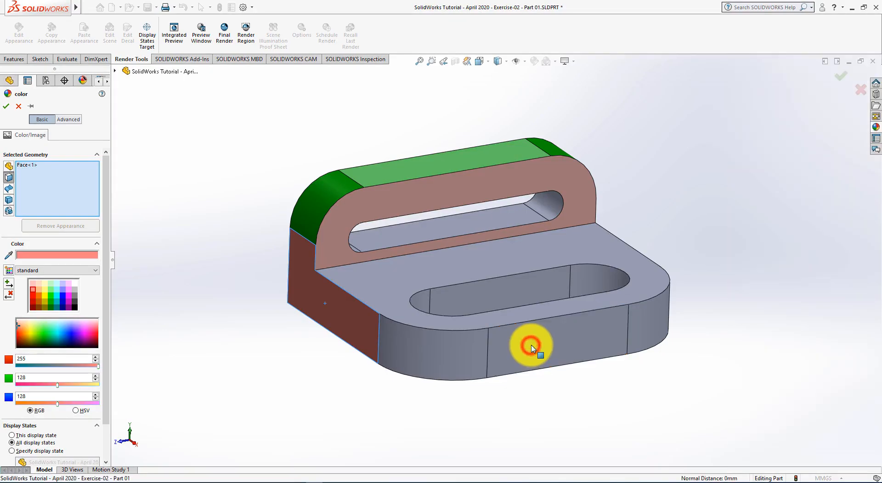
{"action": "middle_click_drag", "start_coordinate": [709, 365], "coordinate": [676, 364]}
{"action": "left_click", "coordinate": [645, 290]}
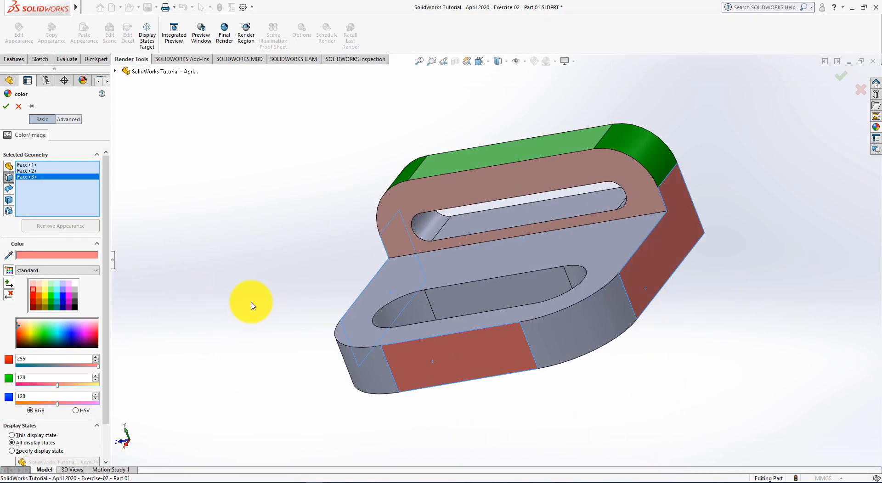
{"action": "left_click", "coordinate": [6, 106]}
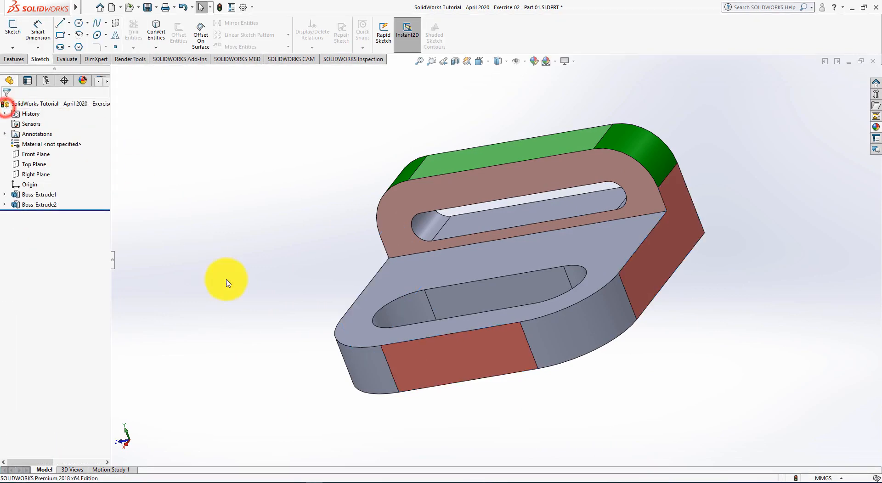
- Set the long flat wall inside the base plate's slot to light yellow (RGB 255, 255, 128), checking the Exercise-02 drawing for the colour
{"action": "middle_click_drag", "start_coordinate": [266, 296], "coordinate": [393, 332]}
{"action": "key", "text": "alt+Tab"}
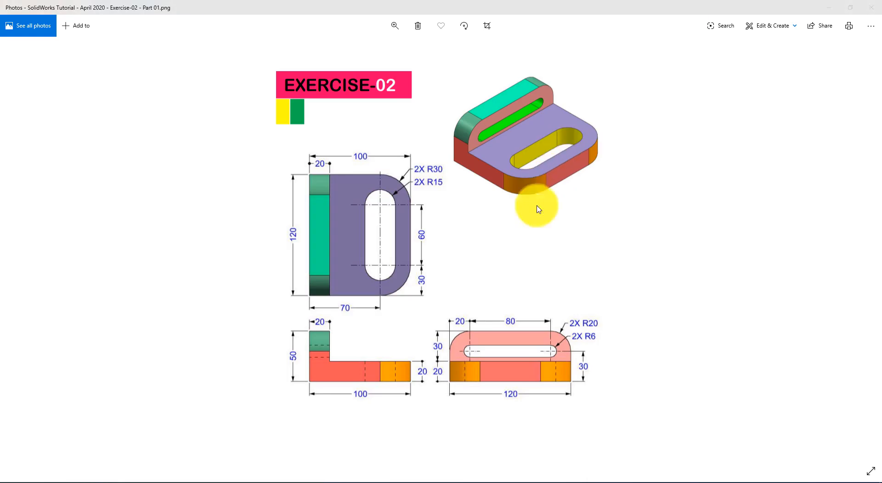
{"action": "key", "text": "alt+Tab"}
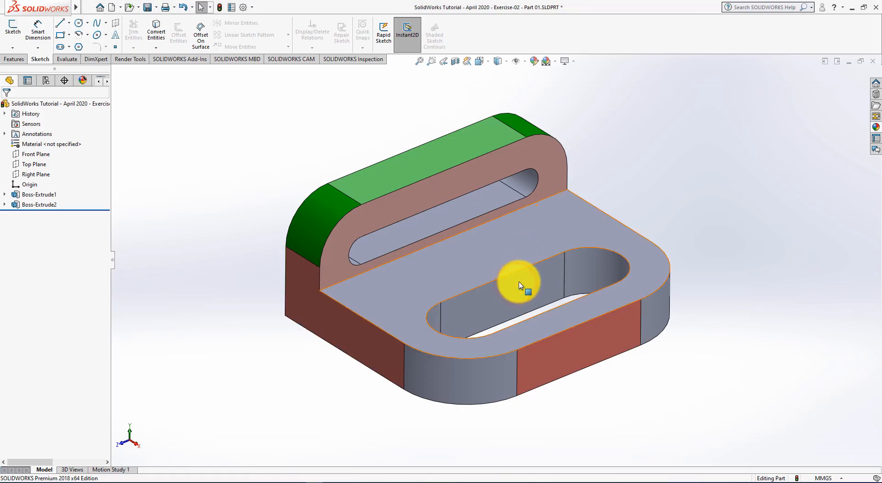
{"action": "left_click", "coordinate": [521, 286]}
{"action": "left_click", "coordinate": [534, 61]}
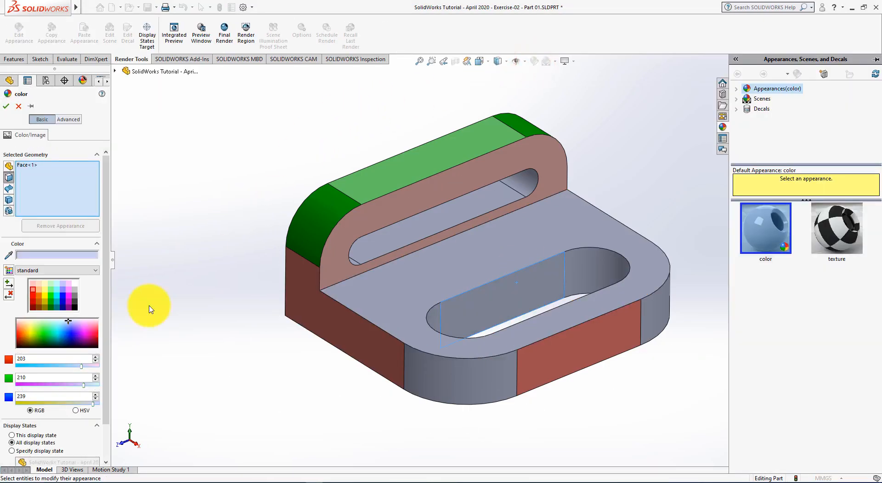
{"action": "left_click", "coordinate": [47, 298]}
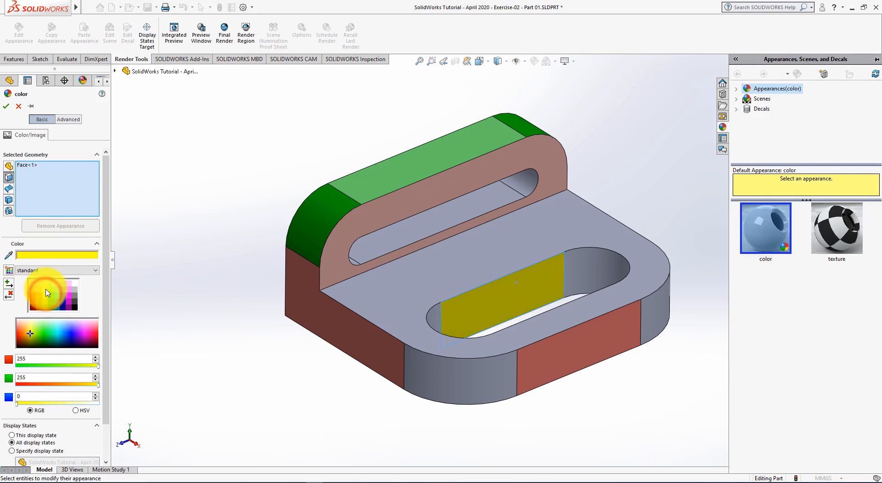
{"action": "left_click", "coordinate": [44, 297]}
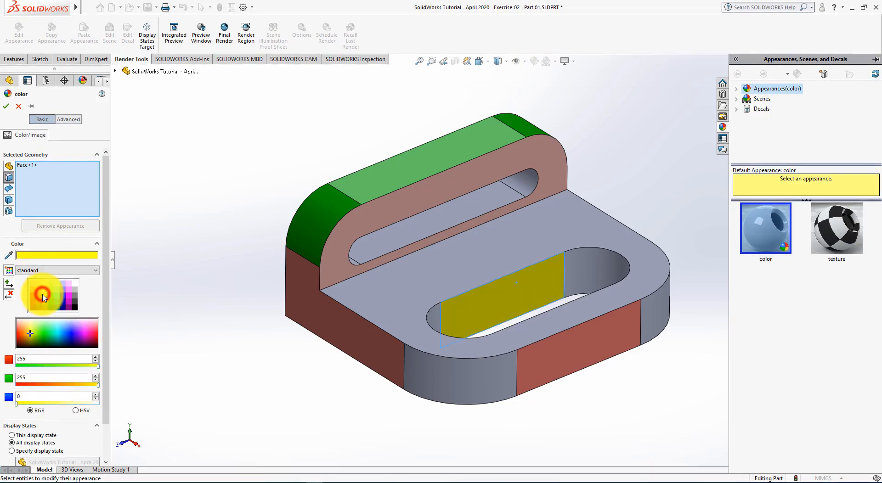
{"action": "left_click", "coordinate": [45, 291]}
- Include the base slot's two rounded ends and opposite flat wall in the light yellow colouring and apply it
{"action": "left_click", "coordinate": [607, 275]}
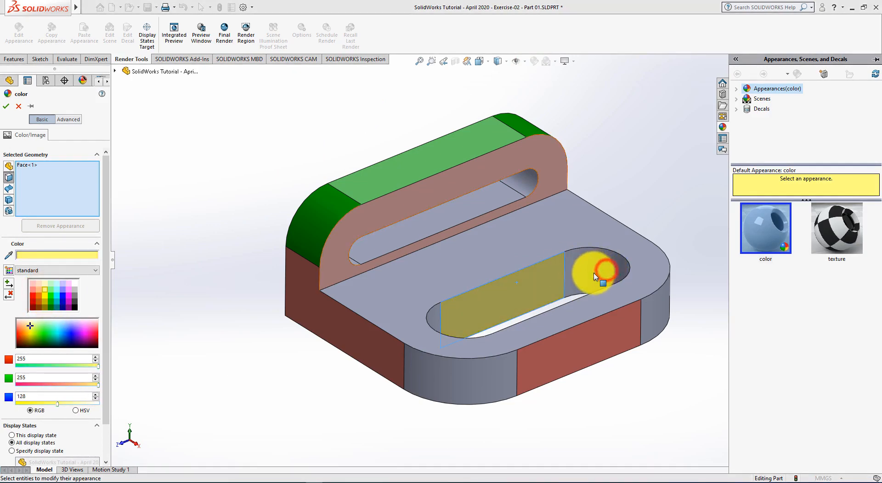
{"action": "left_click", "coordinate": [437, 316]}
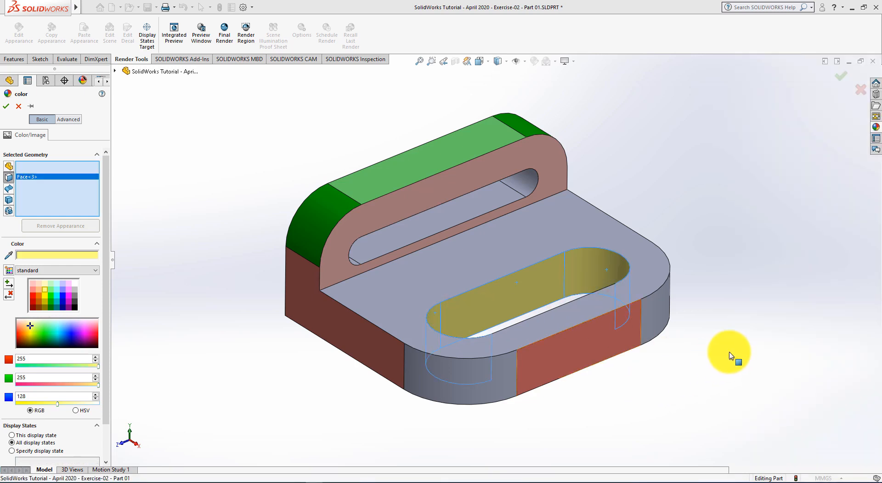
{"action": "middle_click_drag", "start_coordinate": [732, 354], "coordinate": [626, 371]}
{"action": "left_click", "coordinate": [570, 327]}
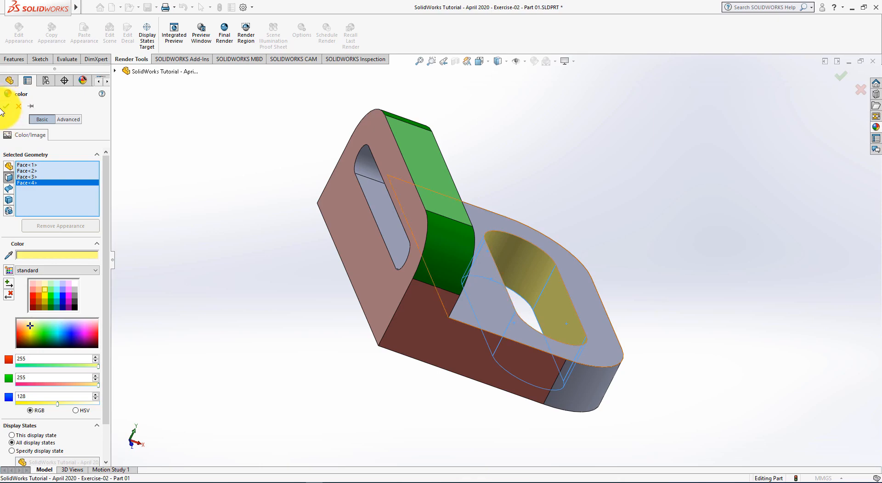
{"action": "left_click", "coordinate": [6, 109]}
- Set the base plate's two rounded corner faces to light orange (RGB 252, 188, 132) and apply the colour
{"action": "key", "text": "space"}
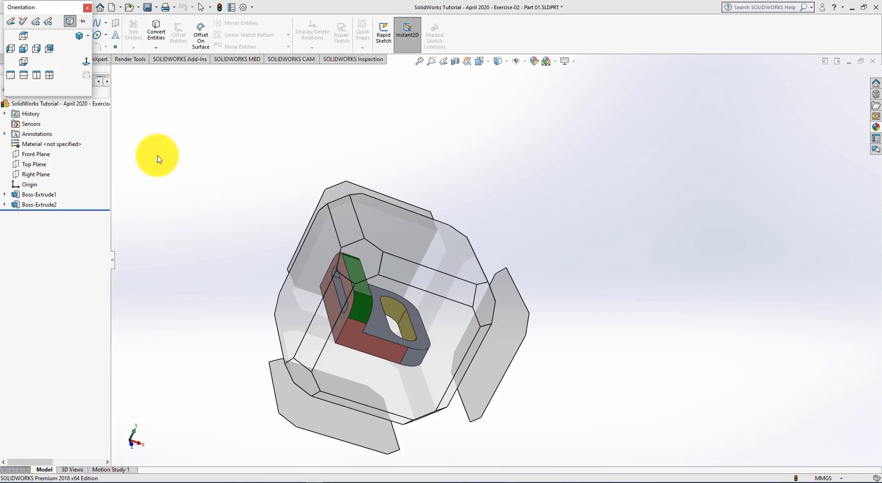
{"action": "left_click", "coordinate": [82, 37]}
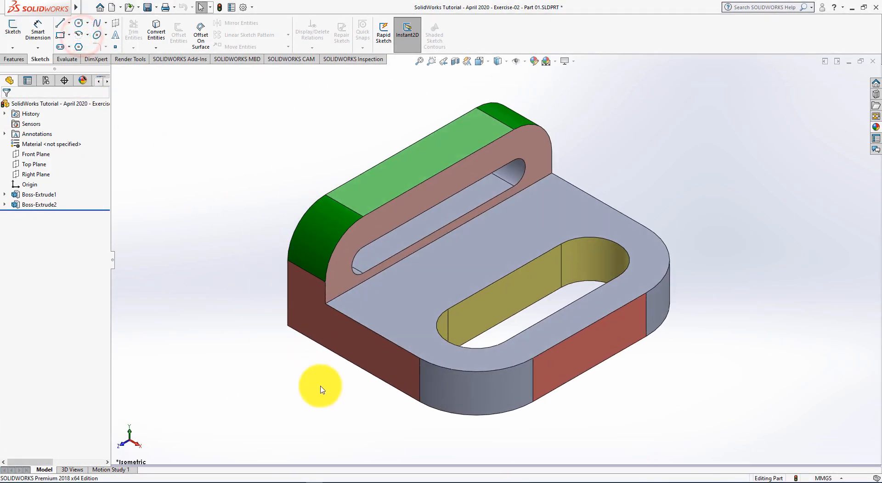
{"action": "left_click", "coordinate": [463, 393]}
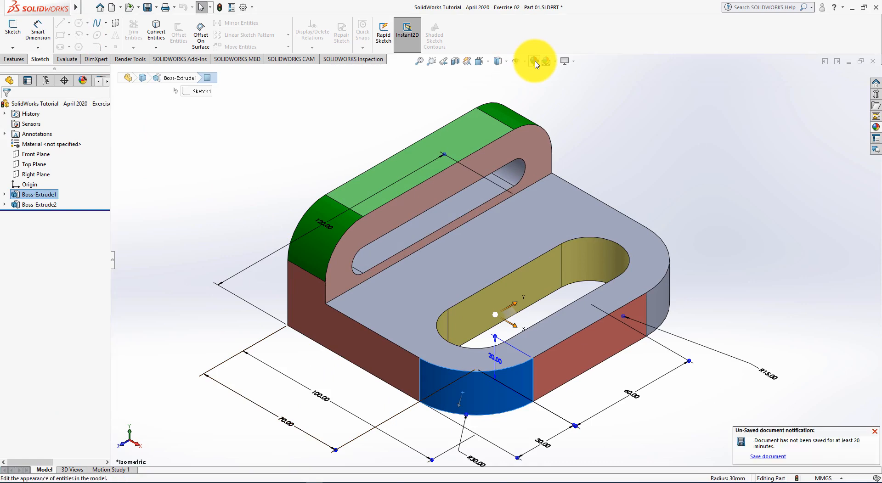
{"action": "left_click", "coordinate": [535, 62]}
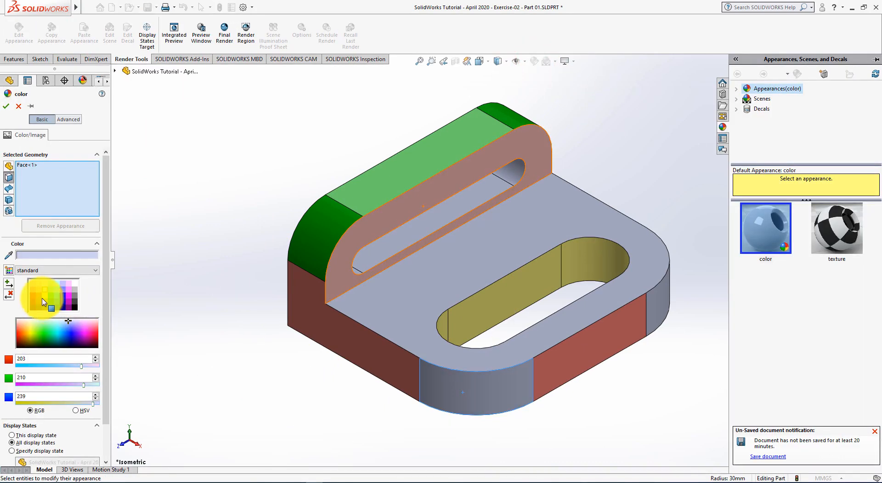
{"action": "left_click", "coordinate": [39, 296]}
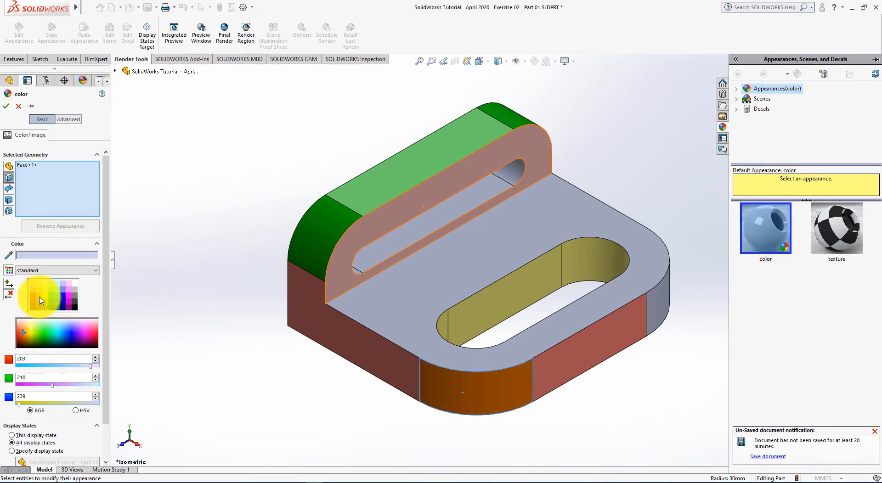
{"action": "left_click", "coordinate": [667, 288]}
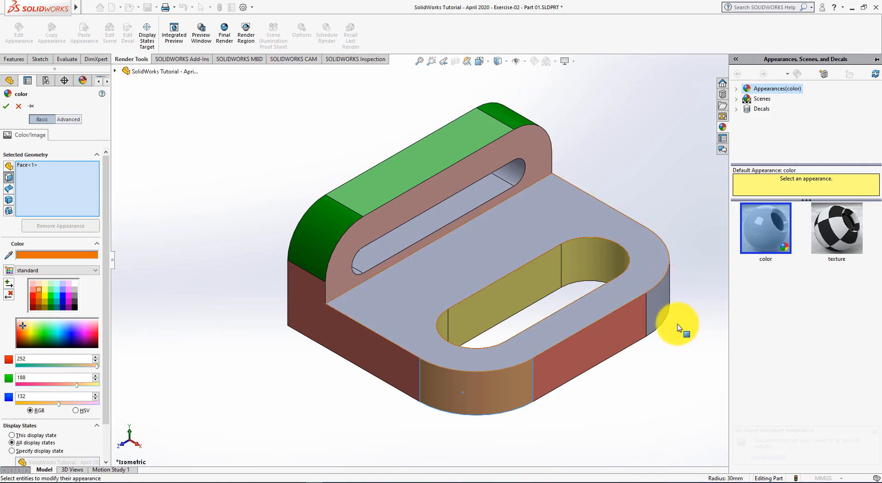
{"action": "left_click", "coordinate": [669, 367]}
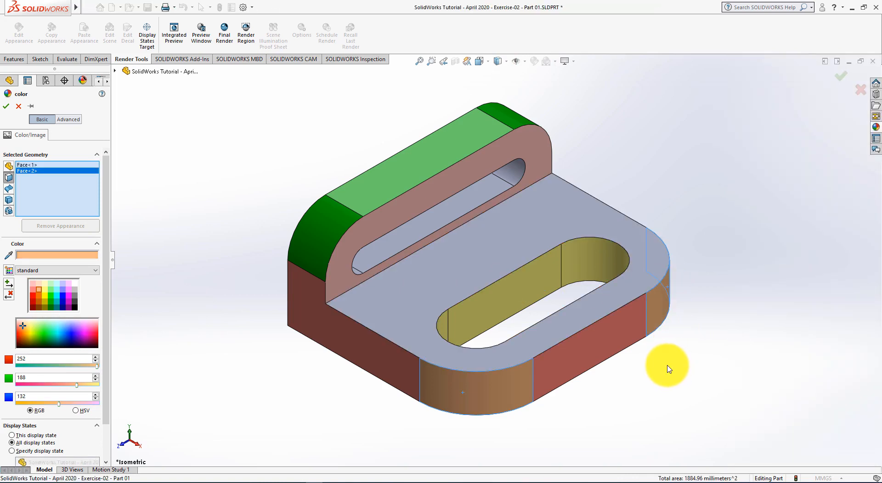
{"action": "mouse_move", "coordinate": [668, 368]}
{"action": "middle_mouse_down"}
{"action": "mouse_move", "coordinate": [648, 363]}
{"action": "mouse_move", "coordinate": [573, 380]}
{"action": "mouse_move", "coordinate": [656, 371]}
{"action": "middle_mouse_up"}
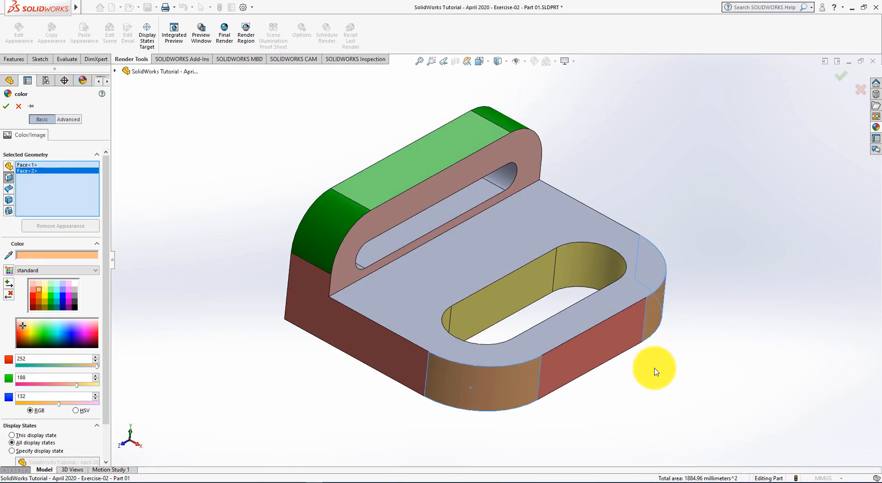
{"action": "left_click", "coordinate": [7, 108]}
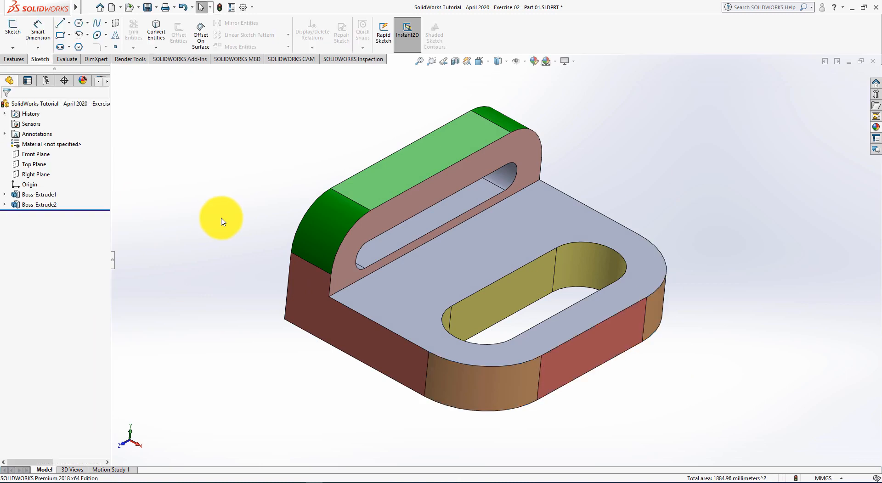
- Set the base plate's slotted top face to light violet-blue (RGB 192, 192, 255), checking the shade against the Exercise-02 drawing
{"action": "left_click", "coordinate": [401, 298]}
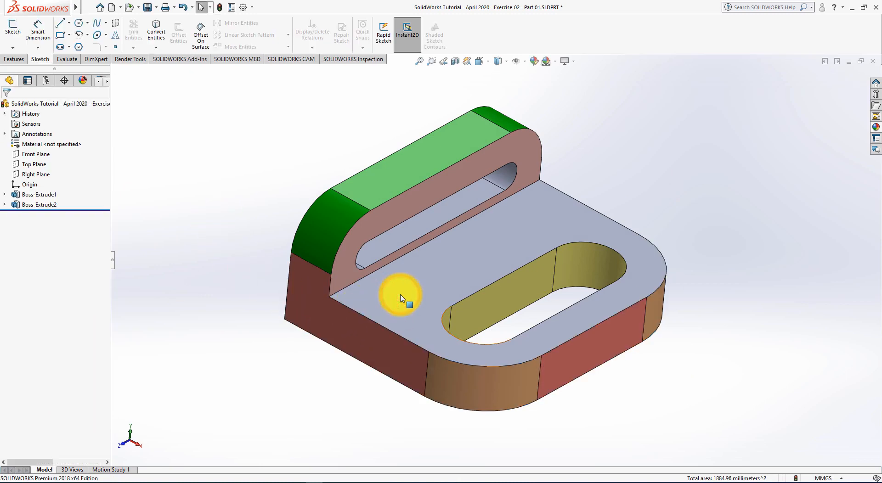
{"action": "left_click", "coordinate": [534, 63]}
{"action": "left_click", "coordinate": [554, 98]}
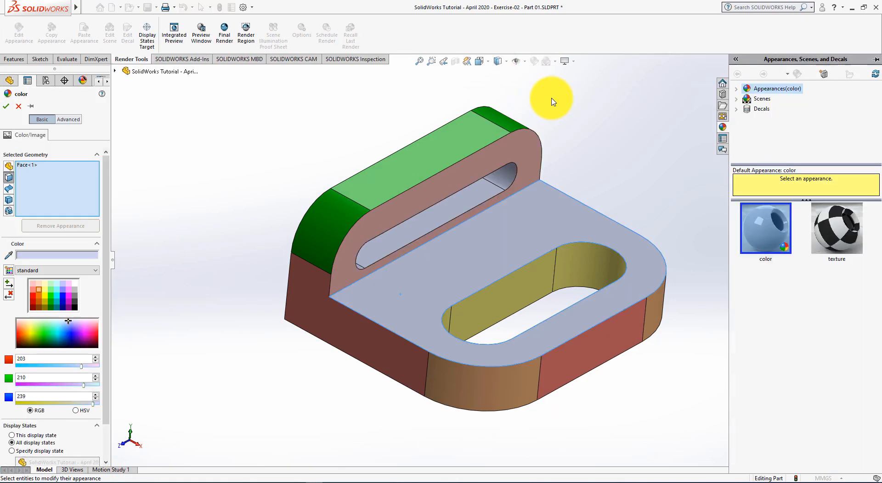
{"action": "key", "text": "alt+Tab"}
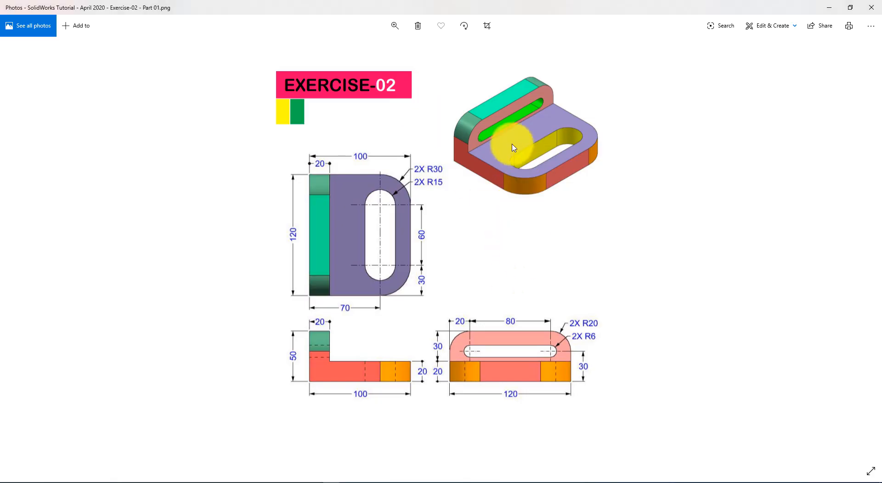
{"action": "key", "text": "alt+Tab"}
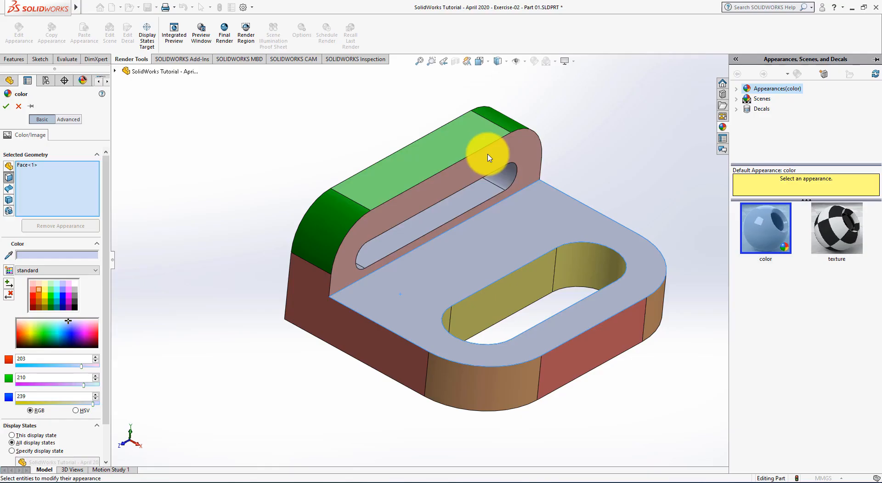
{"action": "left_click", "coordinate": [63, 285]}
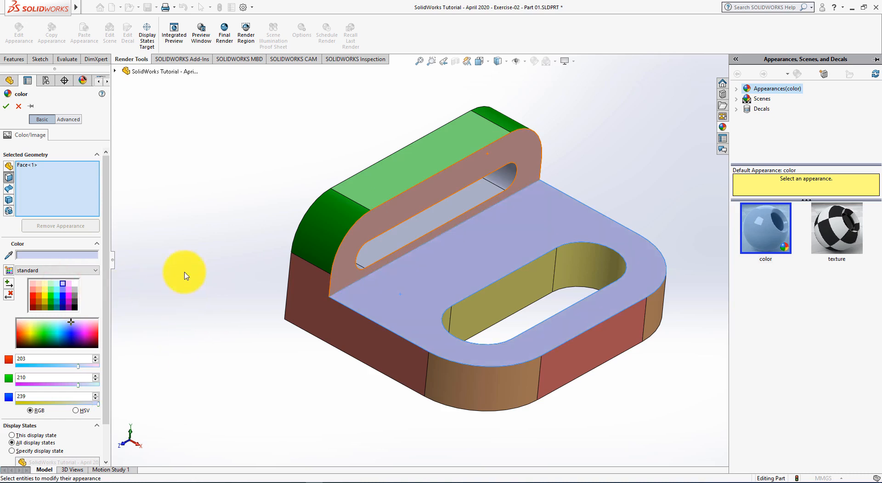
- Include the base plate's underside in the light violet-blue colouring and apply it
{"action": "key", "text": "Up"}
{"action": "key", "text": "Up"}
{"action": "key", "text": "Up"}
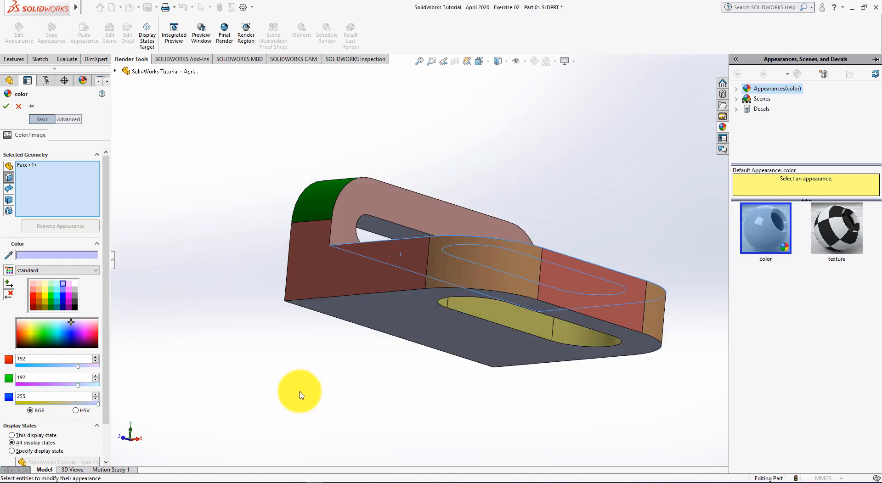
{"action": "key", "text": "Up"}
{"action": "key", "text": "Up"}
{"action": "key", "text": "Up"}
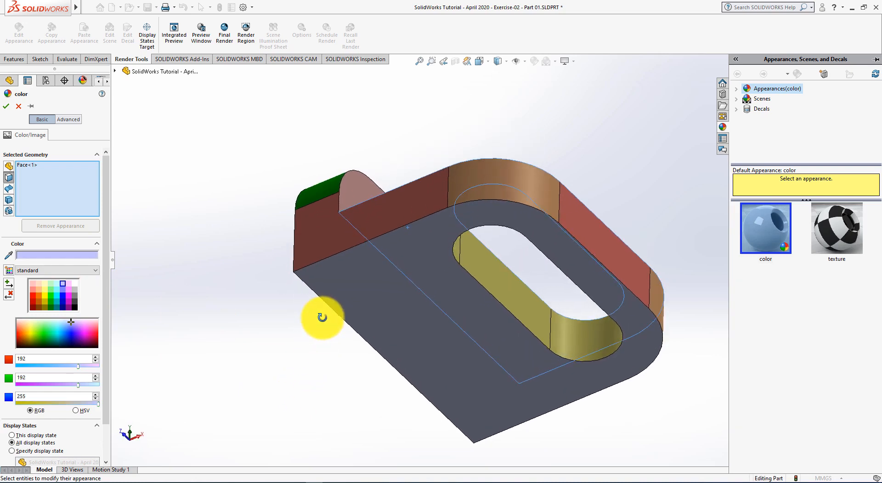
{"action": "left_click", "coordinate": [374, 304]}
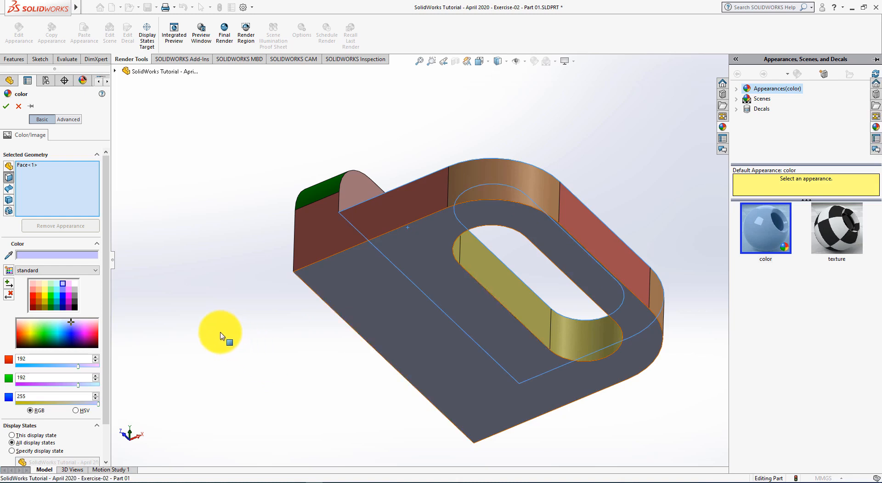
{"action": "left_click", "coordinate": [6, 108]}
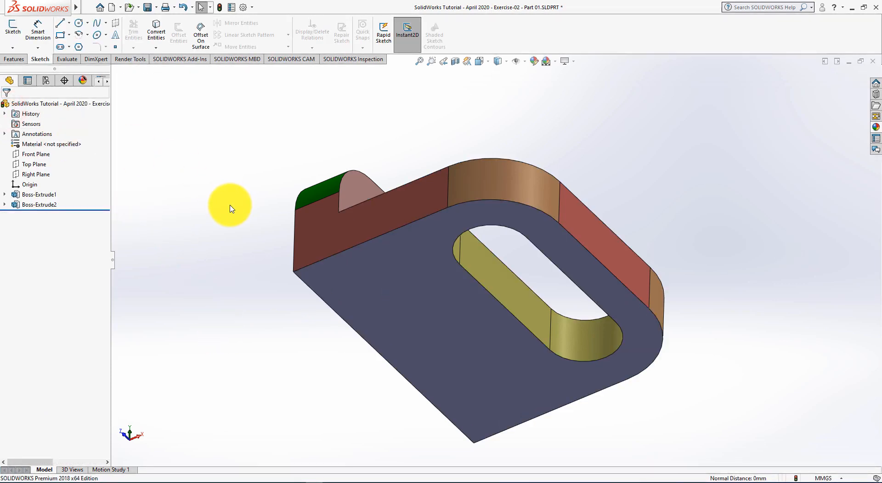
- Restore the isometric view and compare the bracket's remaining uncoloured faces with the Exercise-02 drawing in Photos
{"action": "middle_click_drag", "start_coordinate": [230, 205], "coordinate": [218, 344]}
{"action": "key", "text": "space"}
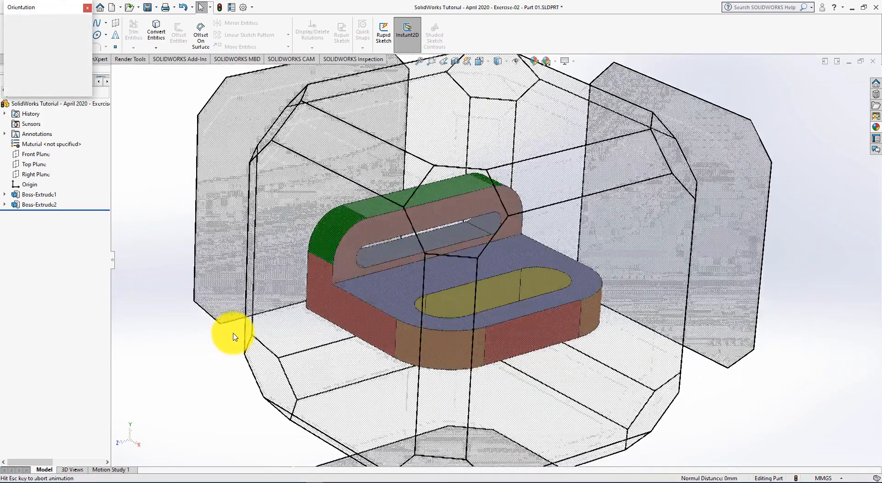
{"action": "left_click", "coordinate": [81, 38]}
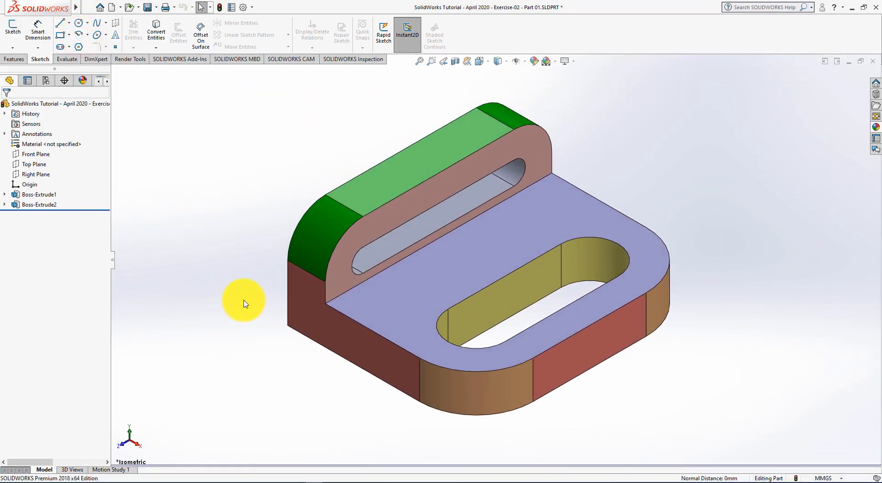
{"action": "key", "text": "alt+Tab"}
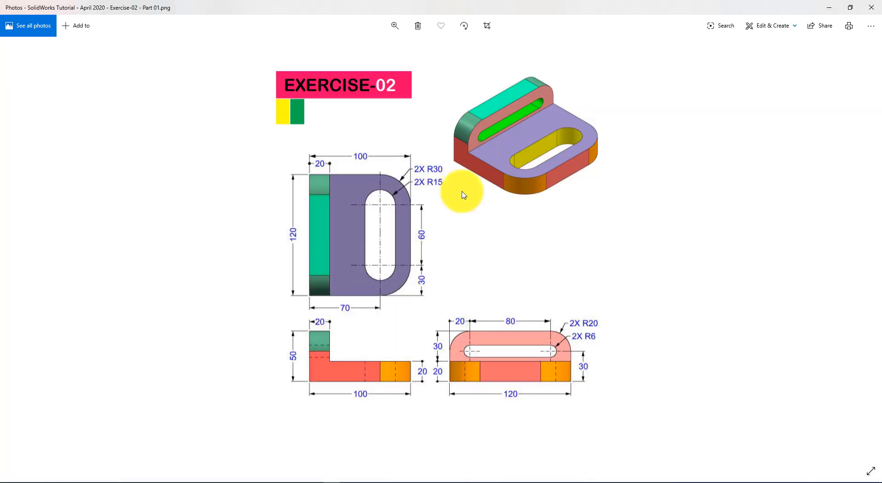
{"action": "key", "text": "alt+Tab"}
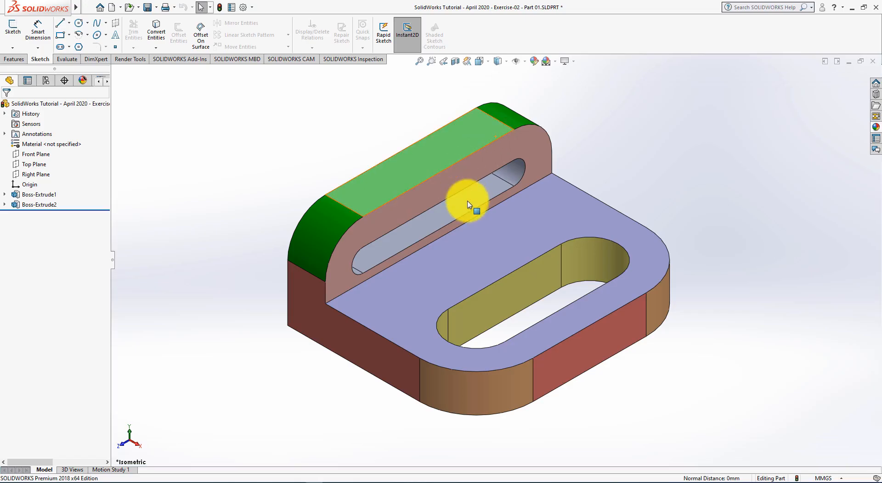
- Set the lower flat wall of the upright plate's slot to green (RGB 0, 255, 0), checking the shade against the Exercise-02 drawing
{"action": "left_click", "coordinate": [468, 203]}
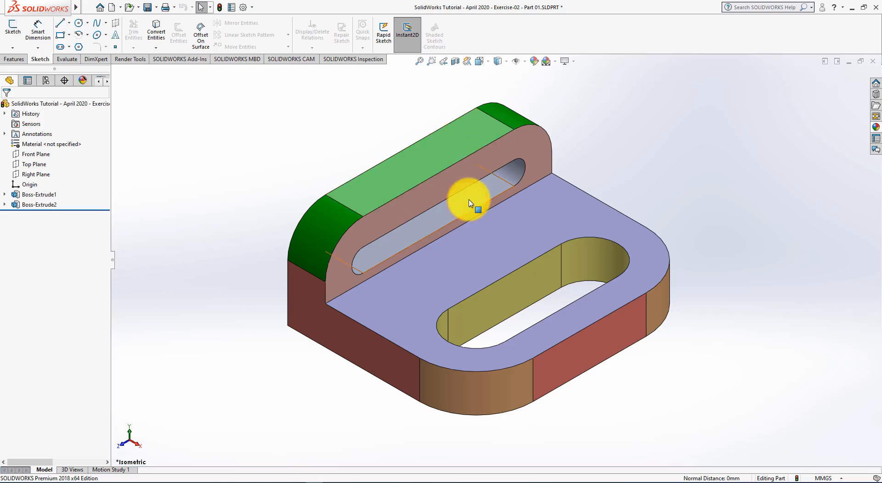
{"action": "left_click", "coordinate": [470, 204]}
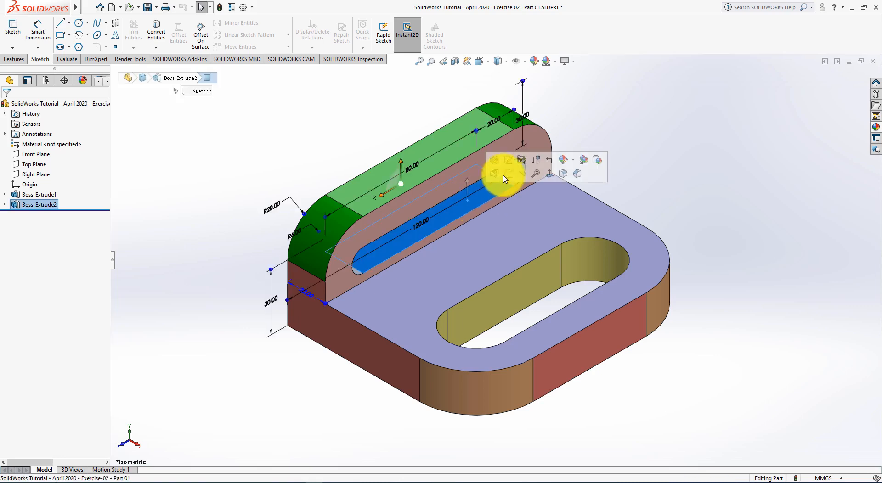
{"action": "left_click", "coordinate": [537, 62]}
{"action": "key", "text": "alt+Tab"}
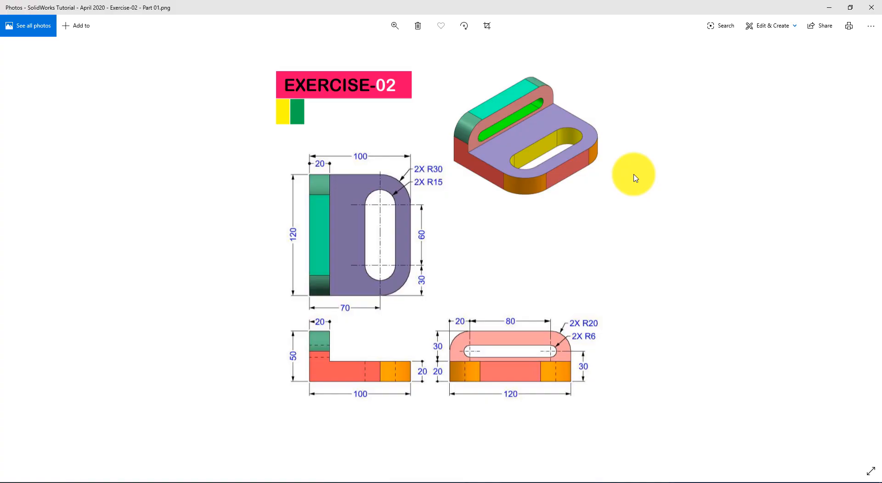
{"action": "key", "text": "alt+Tab"}
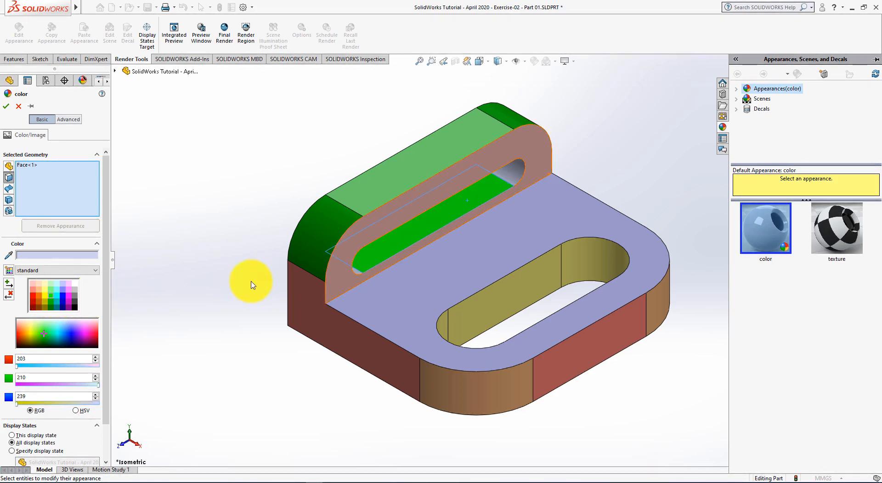
- Include the upright slot's two rounded ends and upper flat wall in the green colouring and apply it
{"action": "left_click", "coordinate": [517, 169]}
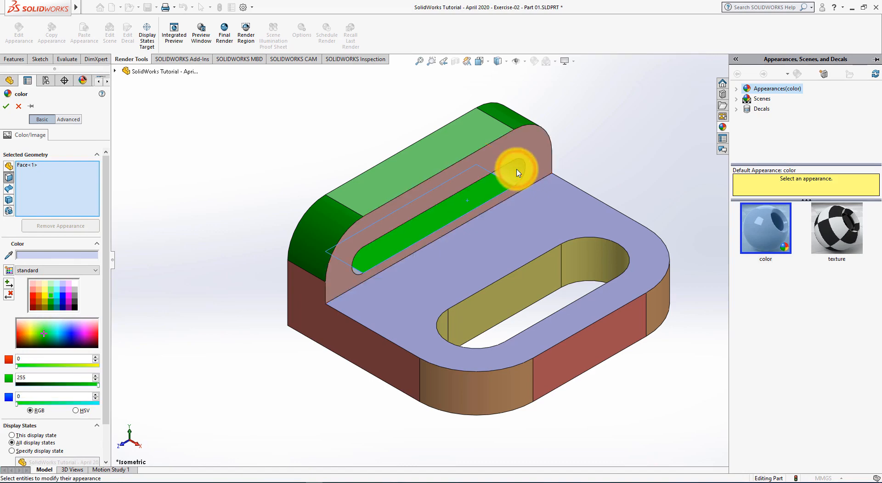
{"action": "middle_click_drag", "start_coordinate": [610, 173], "coordinate": [516, 105]}
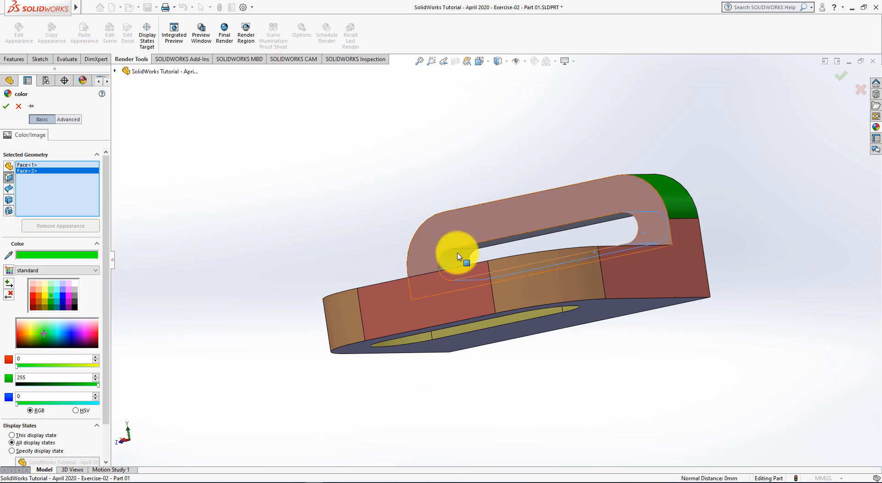
{"action": "left_click", "coordinate": [494, 250]}
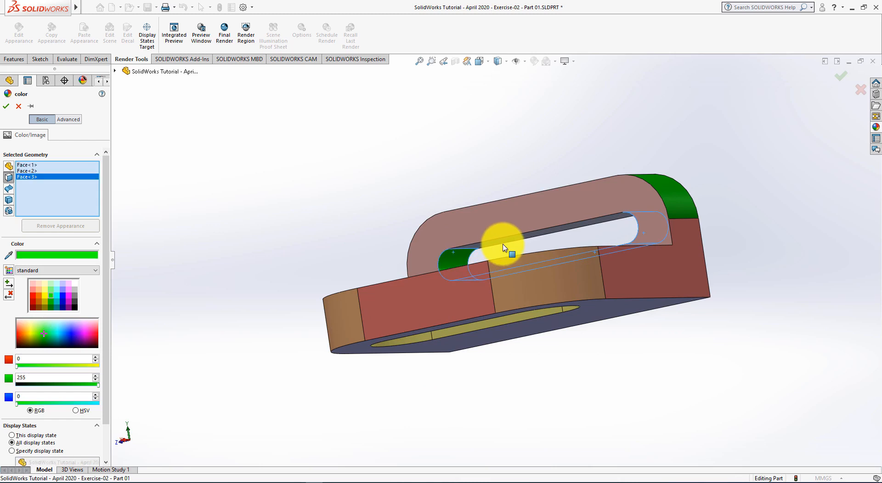
{"action": "left_click", "coordinate": [513, 242]}
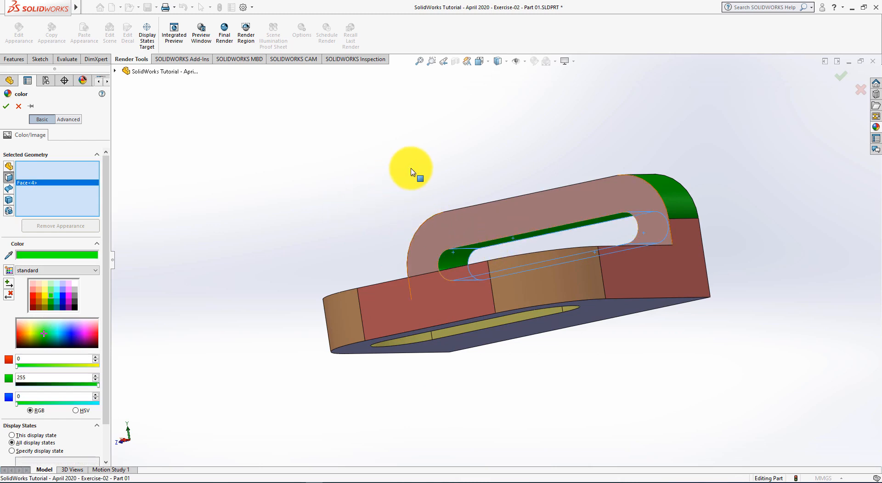
{"action": "middle_click_drag", "start_coordinate": [291, 220], "coordinate": [223, 311]}
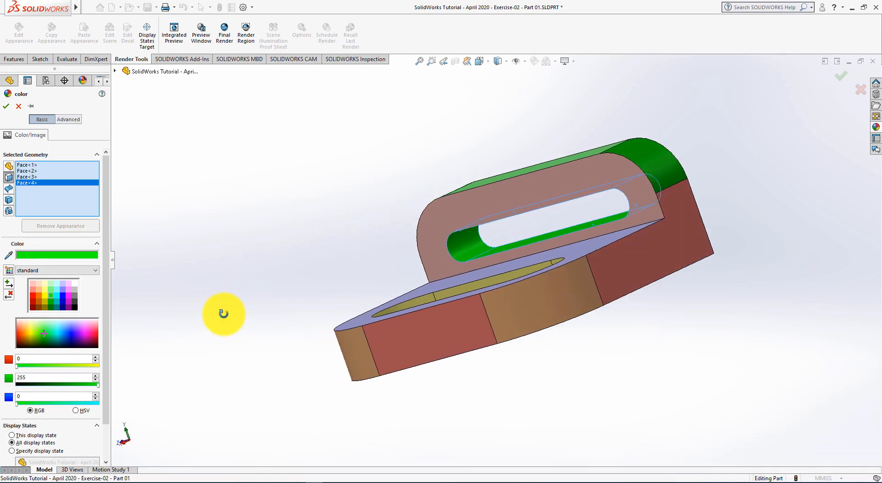
{"action": "left_click", "coordinate": [6, 107]}
- Show the fully coloured bracket in isometric view and check it against the Exercise-02 drawing in Photos
{"action": "key", "text": "space"}
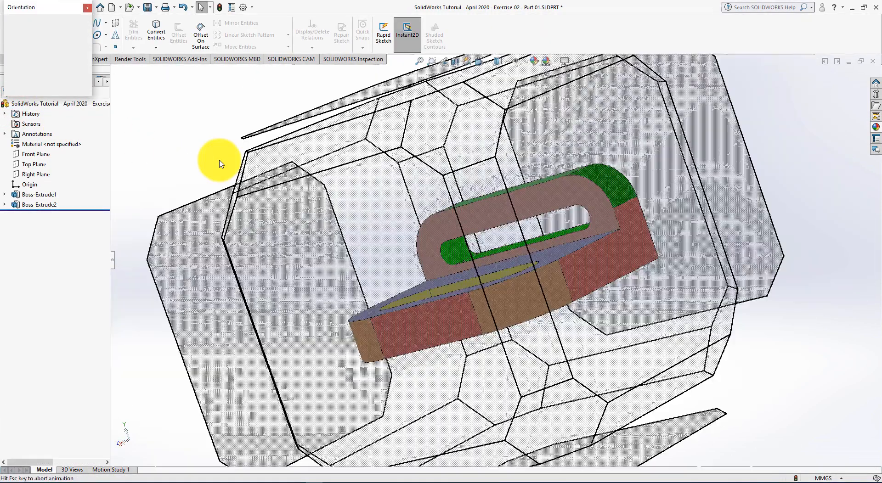
{"action": "left_click", "coordinate": [77, 37]}
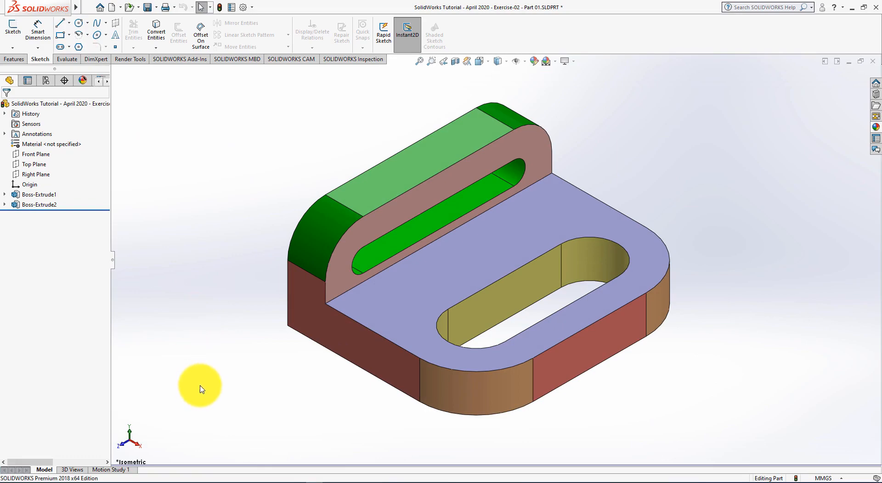
{"action": "key", "text": "alt+Tab"}
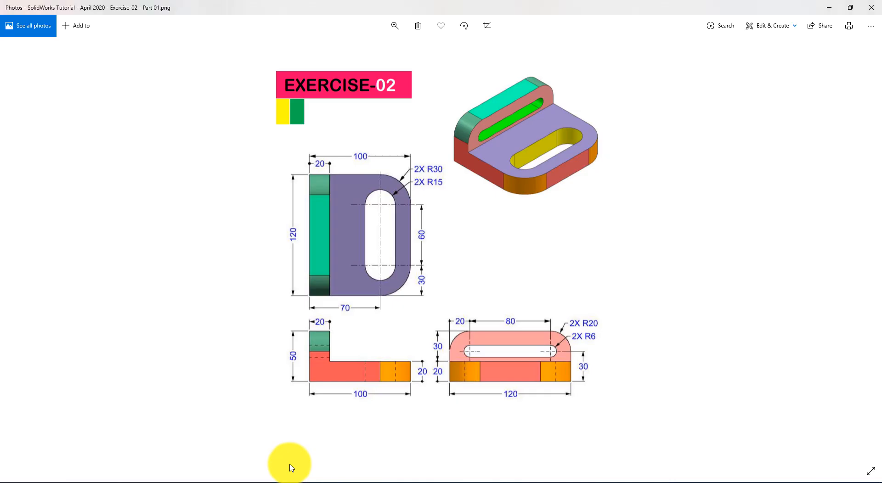